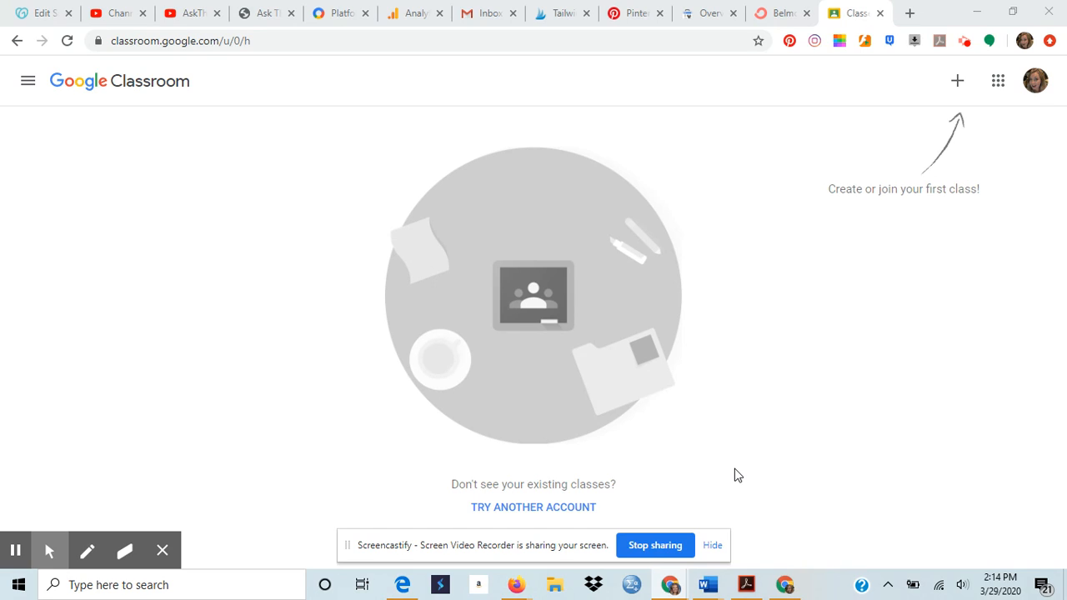
Start creating a new class and acknowledge the notice about not using Classroom at a school with students.
left_click(958, 90)
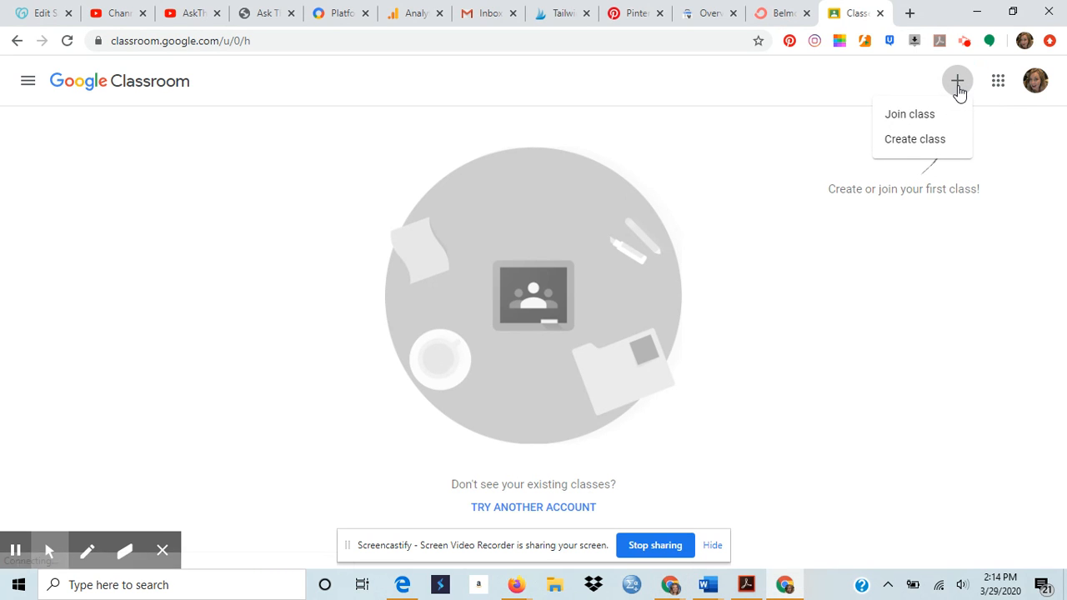
left_click(915, 140)
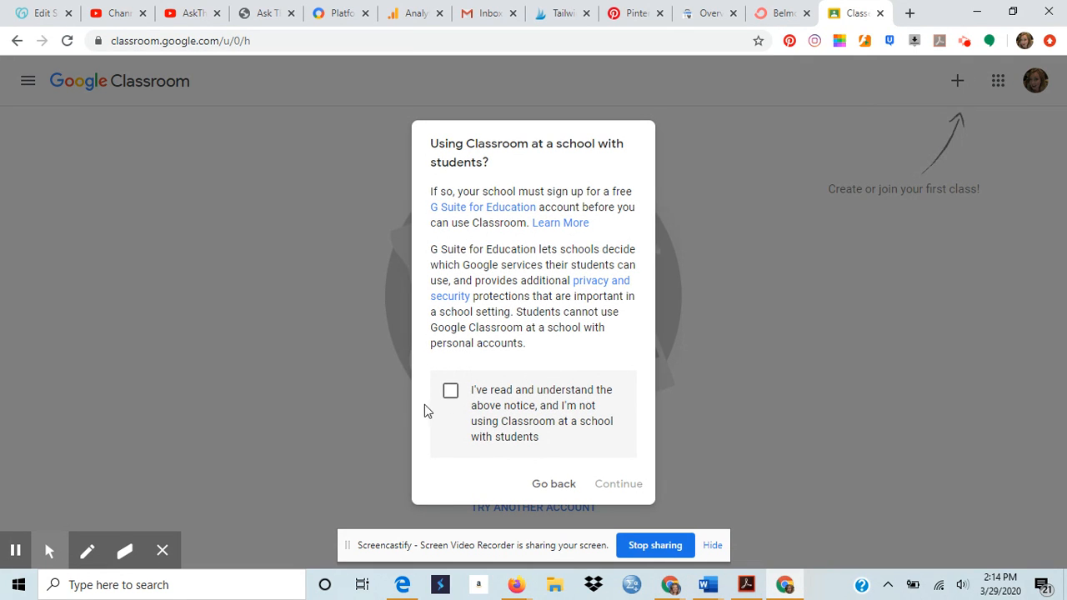
left_click(451, 390)
left_click(617, 485)
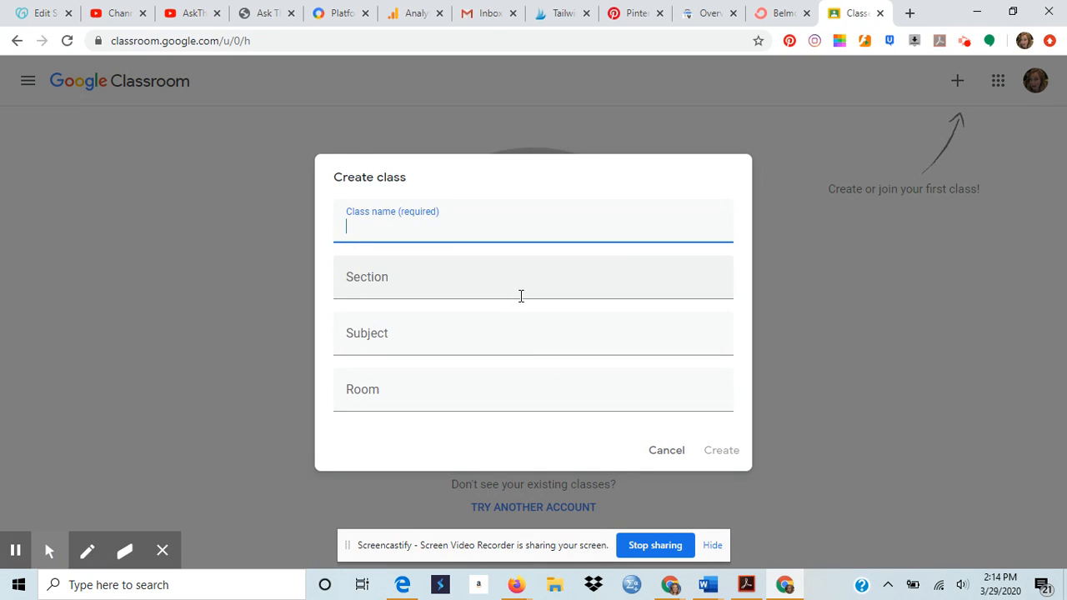
Create the class "Mrs. E's 2nd Grade Classroom" with section "USA Elementary" and dismiss the introductory What's new notice.
type("Mrs. E's 2nd Grade")
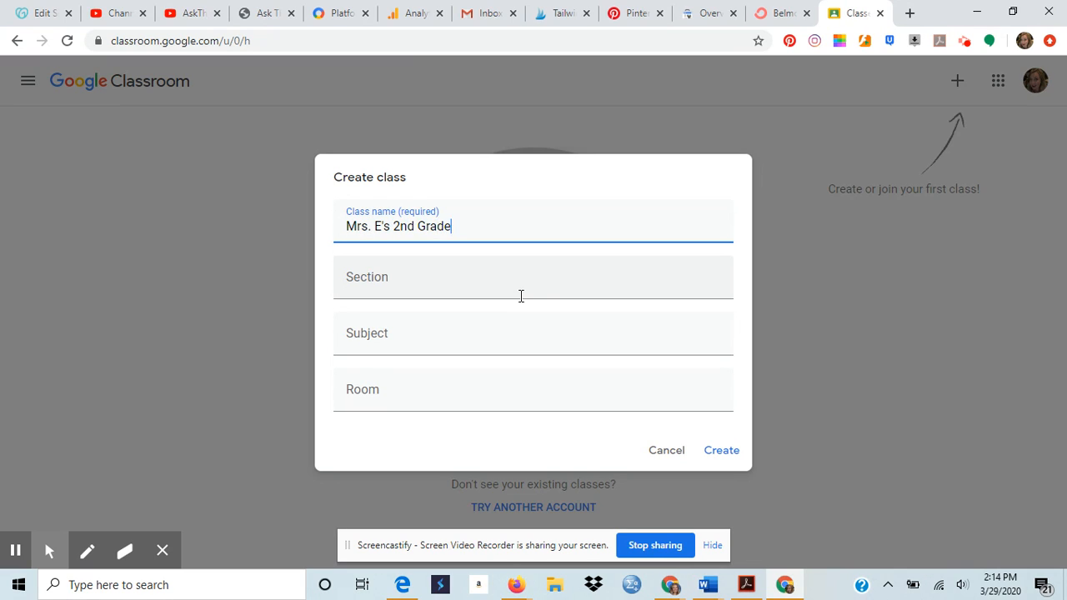
type(" Classroom")
left_click(523, 280)
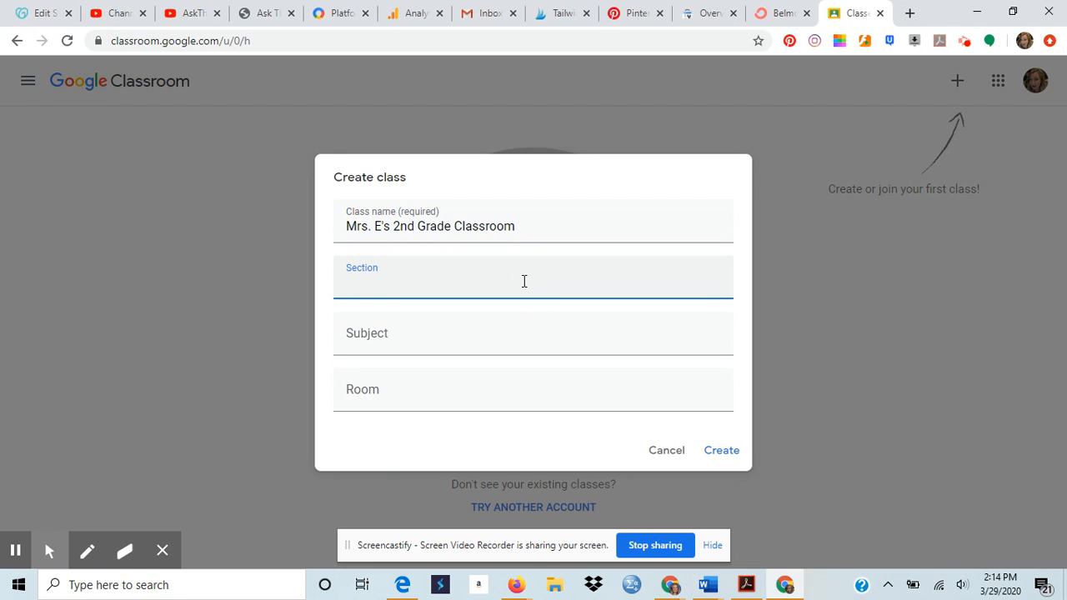
type("USA Elementary")
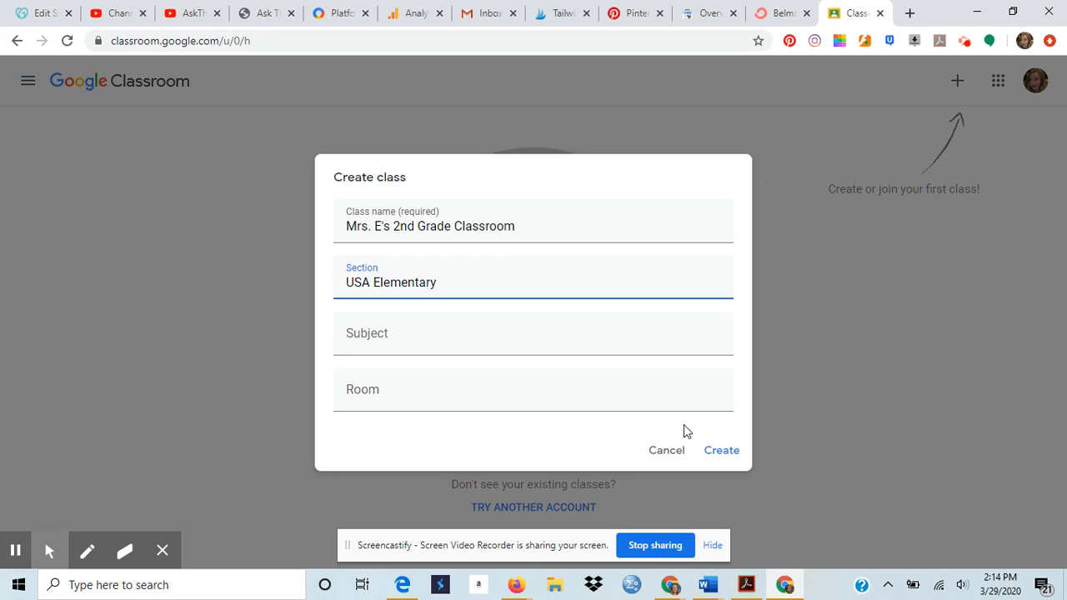
left_click(728, 457)
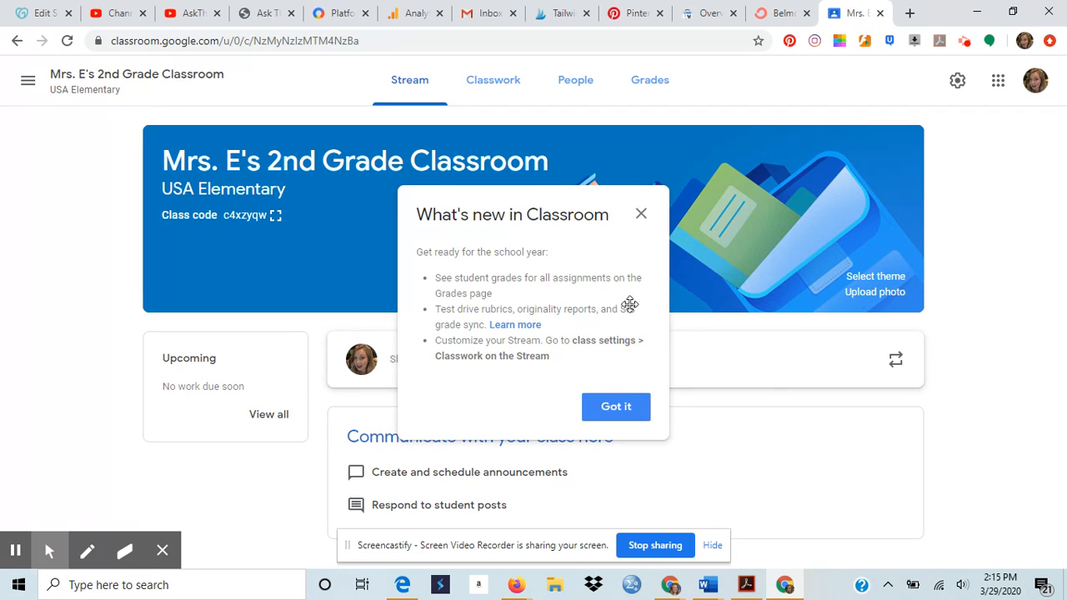
left_click(642, 215)
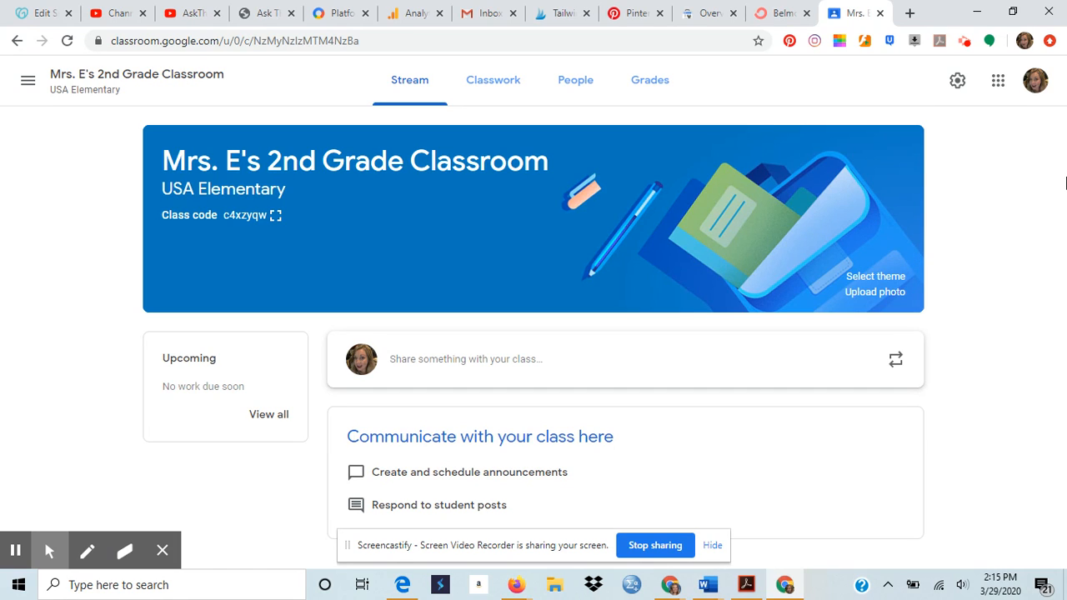
left_click_drag(1066, 179, 1066, 197)
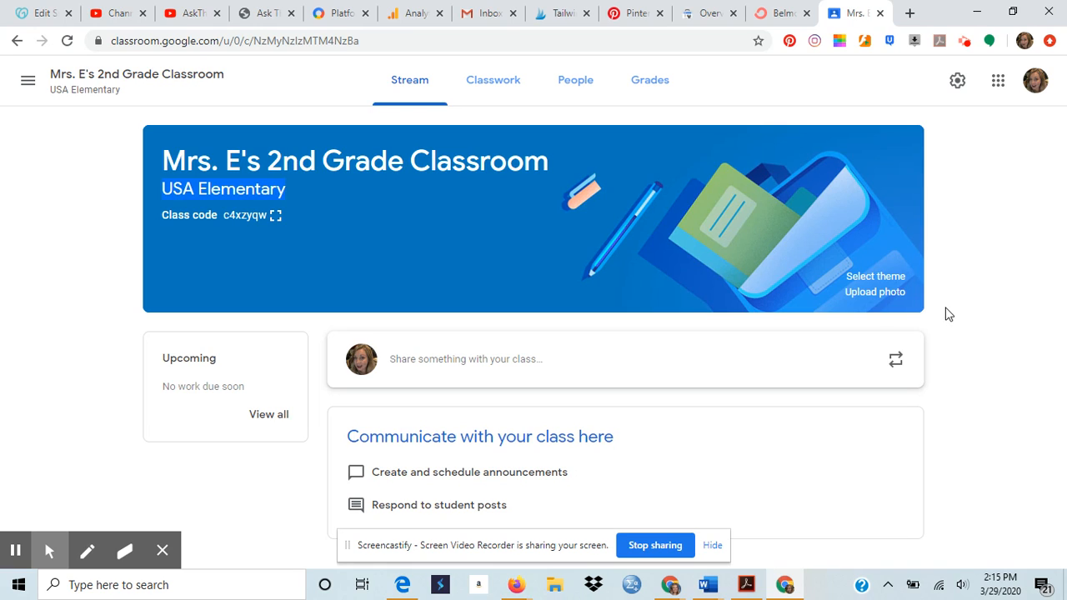
left_click_drag(967, 392, 967, 357)
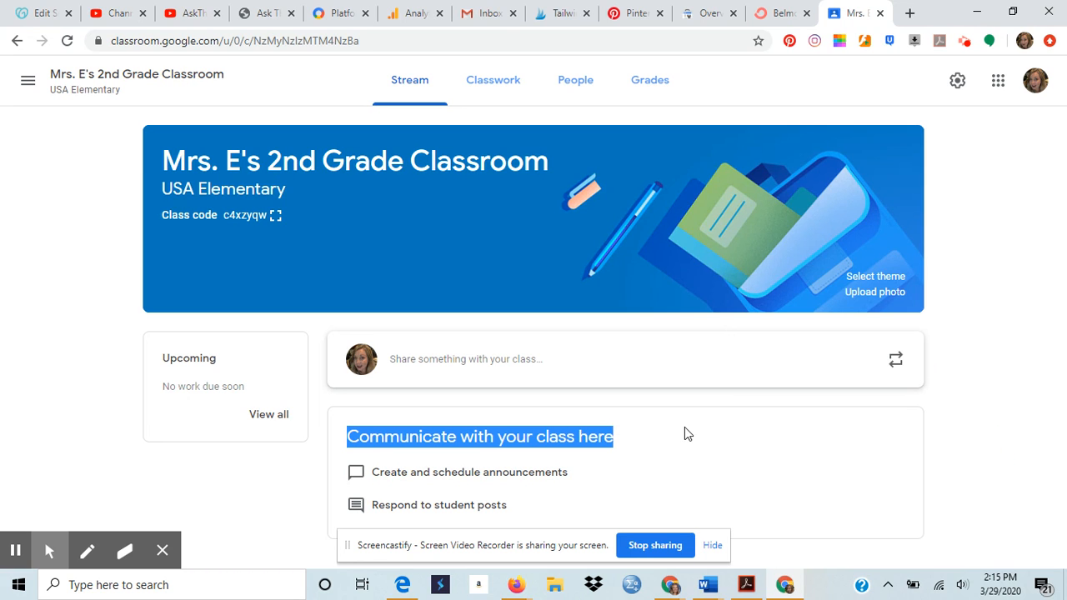
Post the announcement "Hi We will be reviewing fractions later" to all students in the class stream.
left_click(574, 368)
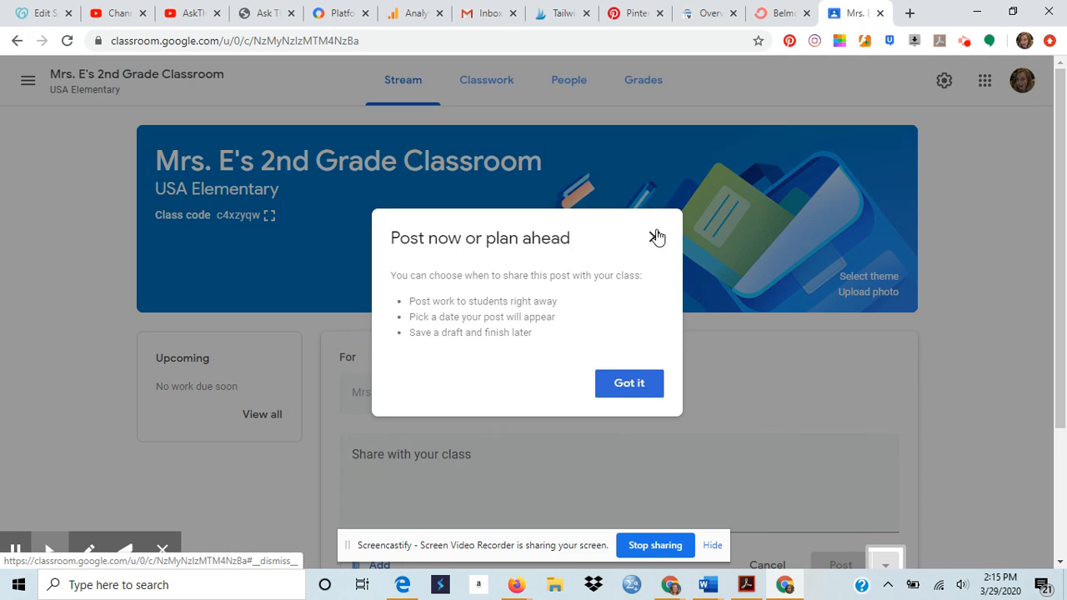
left_click(654, 237)
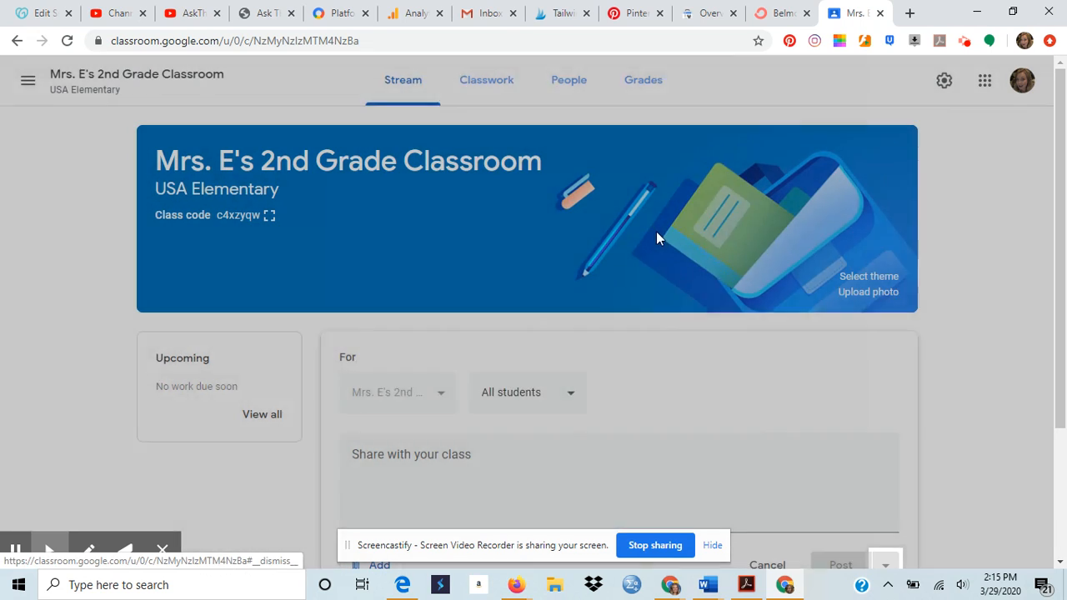
left_click(502, 471)
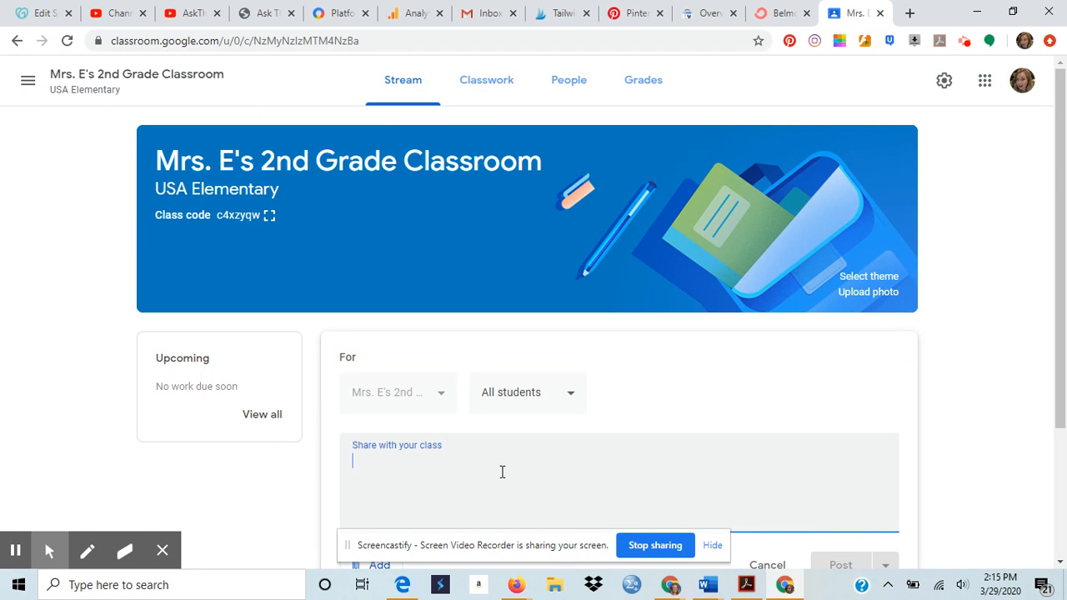
type("Hi We will ")
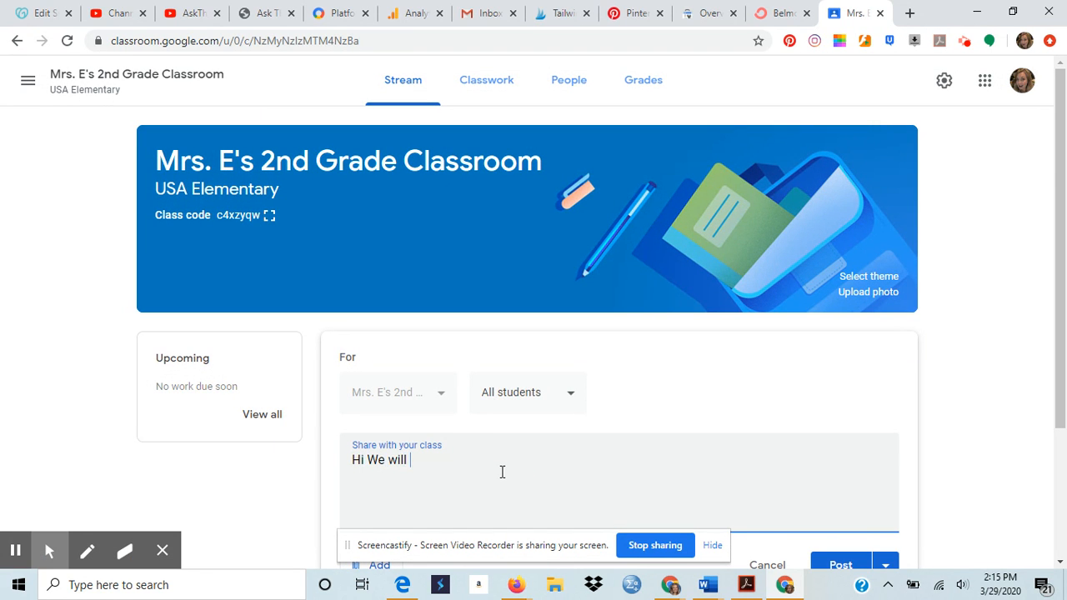
type("be reviewing fractions later")
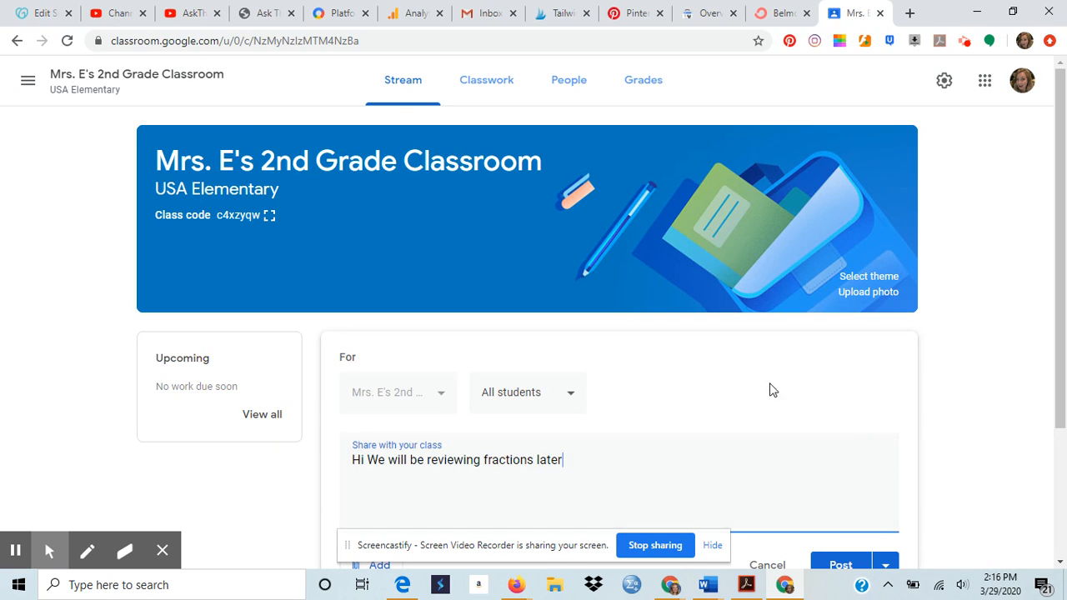
left_click_drag(1063, 338, 1065, 454)
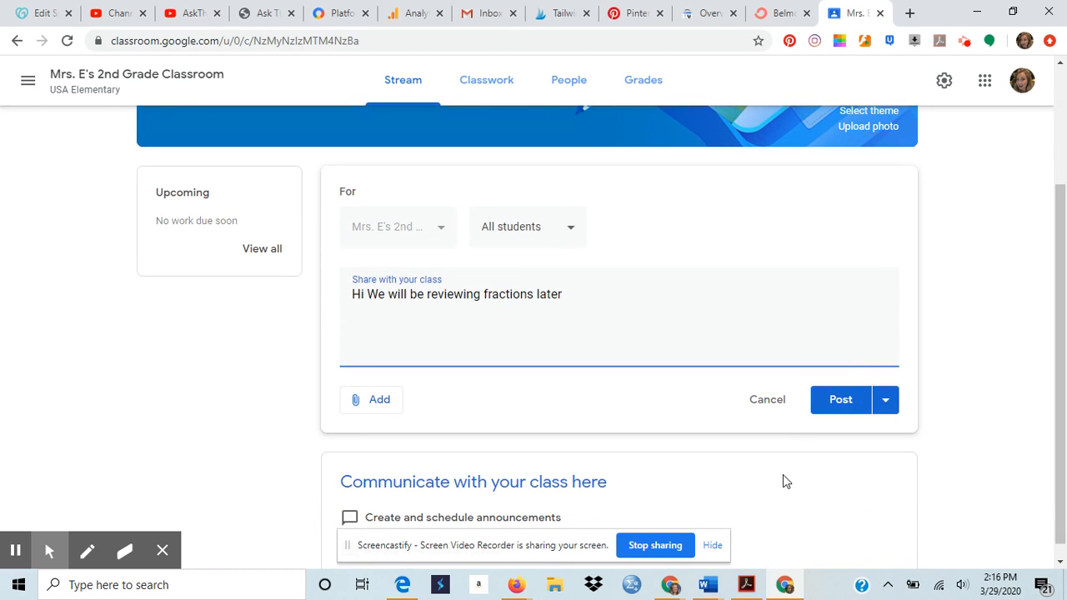
left_click(374, 402)
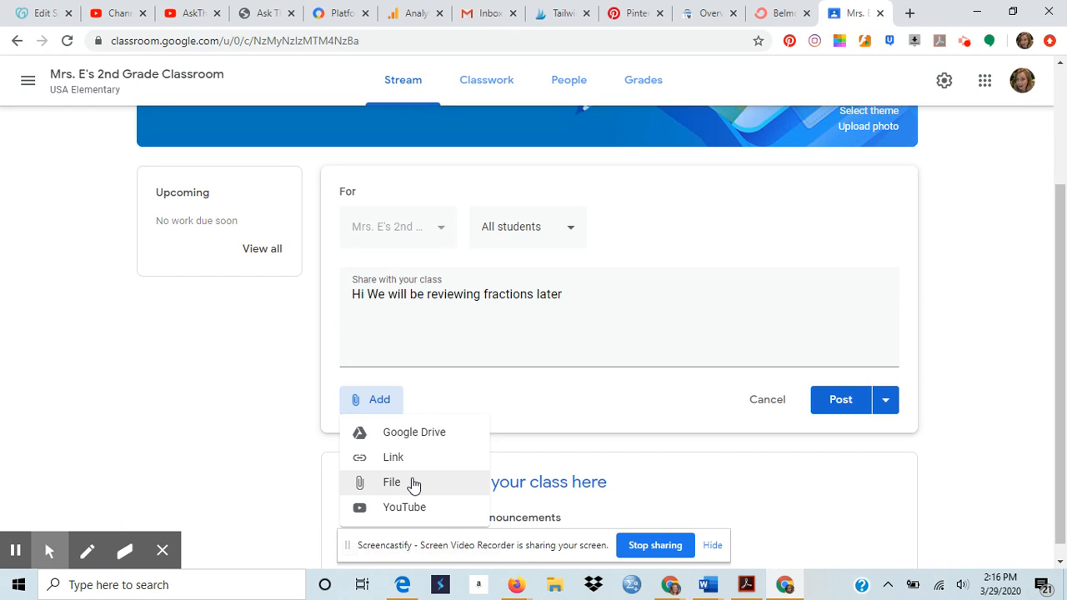
left_click(561, 390)
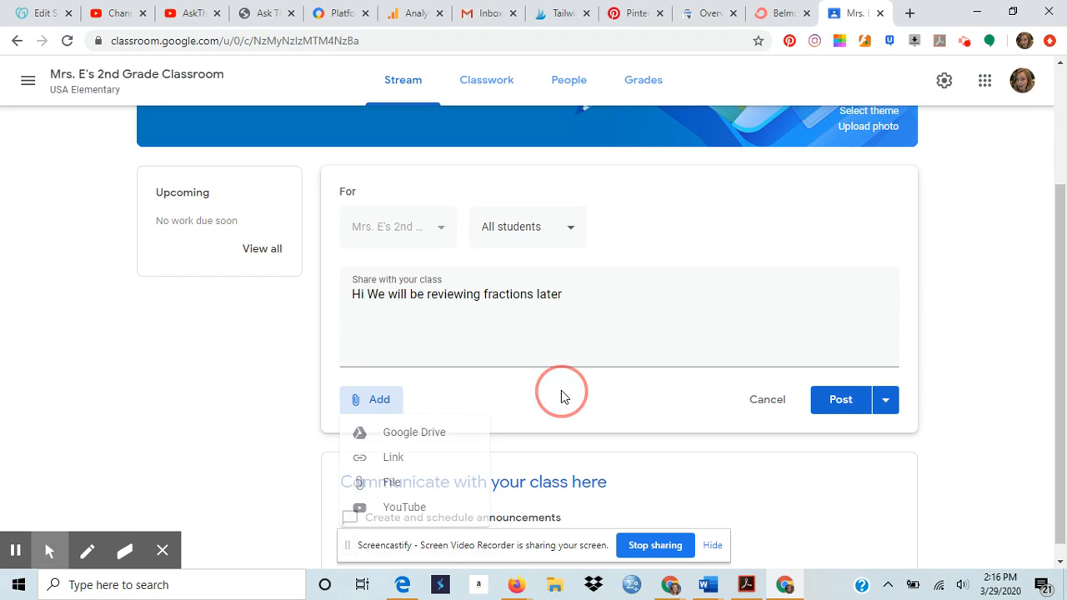
left_click(821, 401)
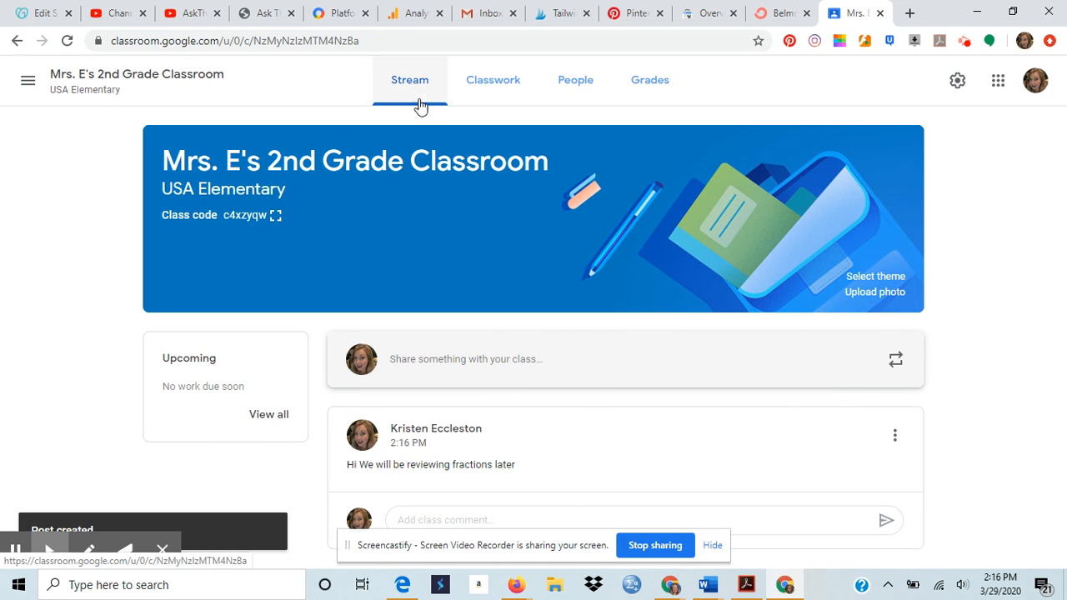
left_click(895, 444)
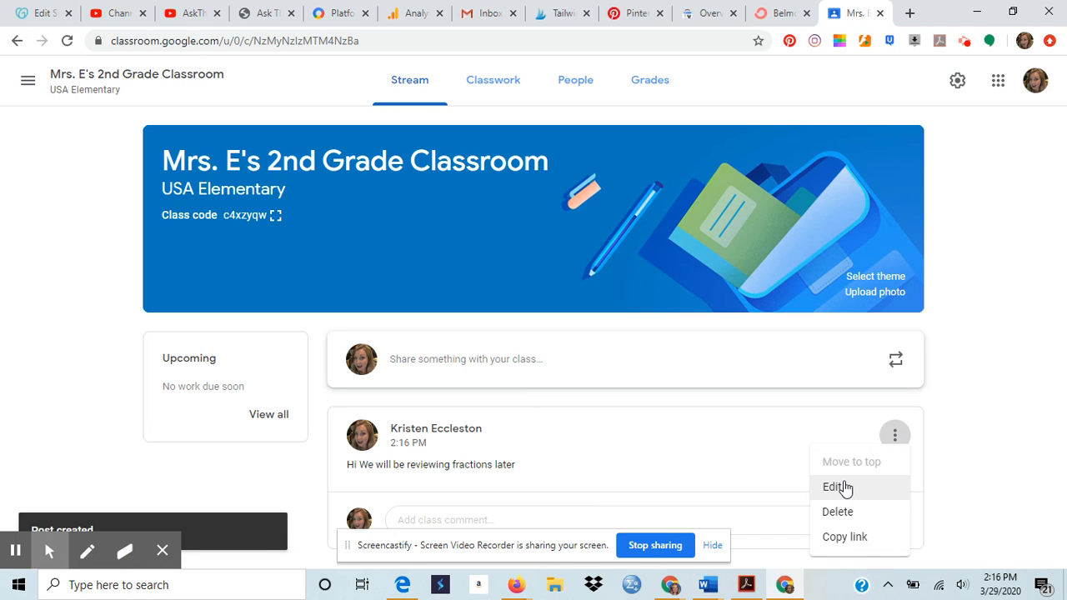
left_click(1009, 439)
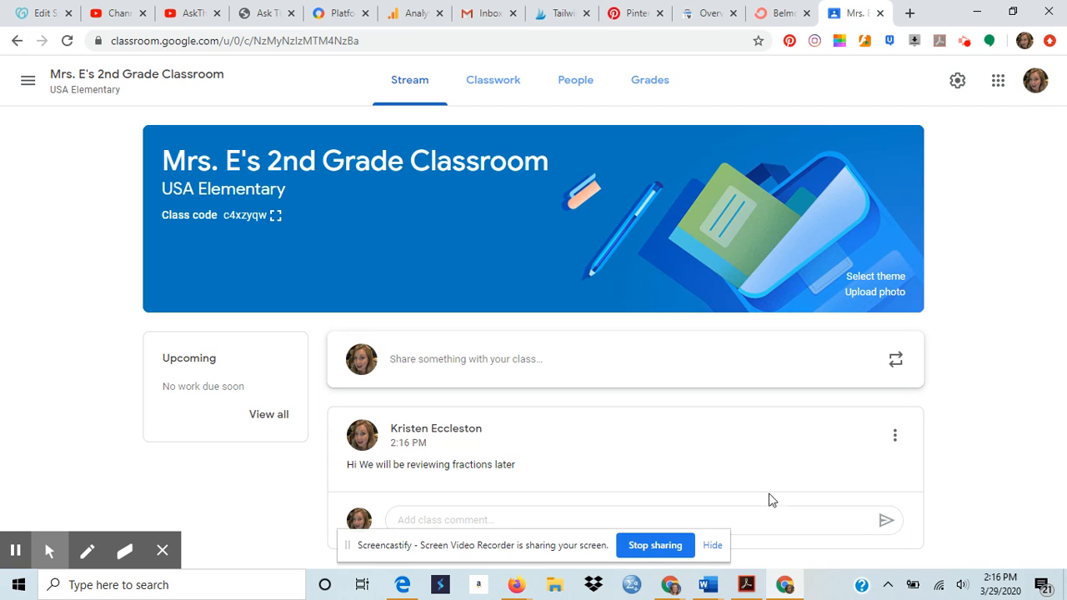
Share another announcement with the class stream reading "2nd post".
left_click(633, 364)
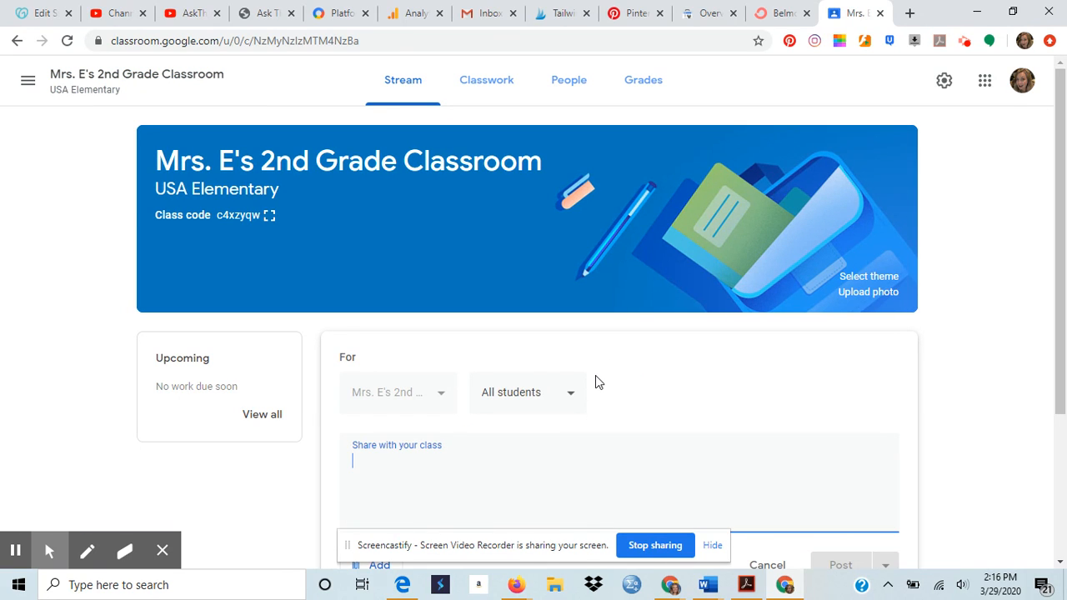
type("2nd post")
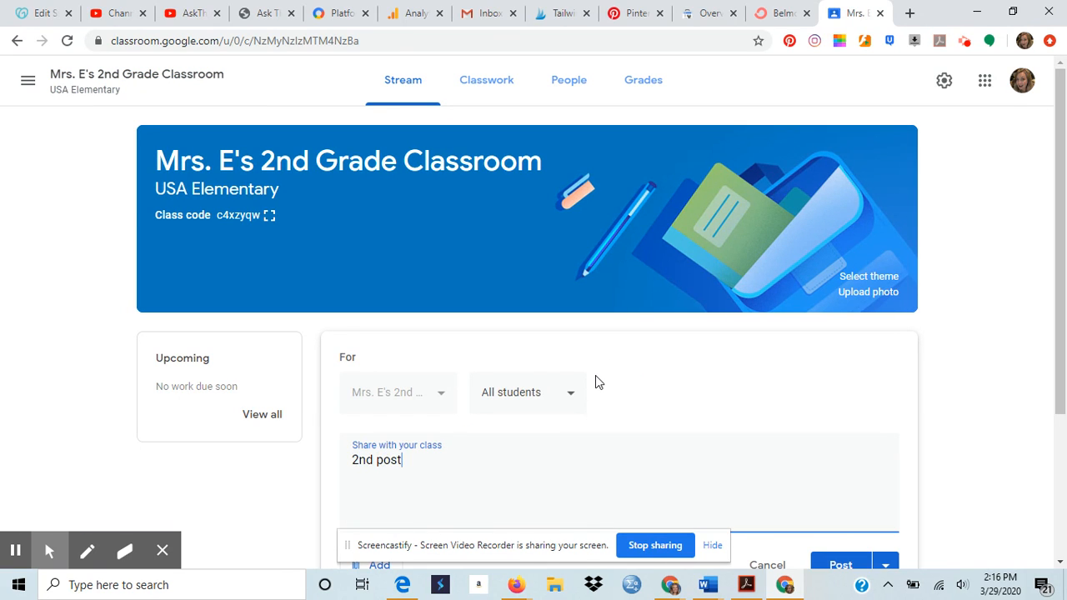
left_click(839, 564)
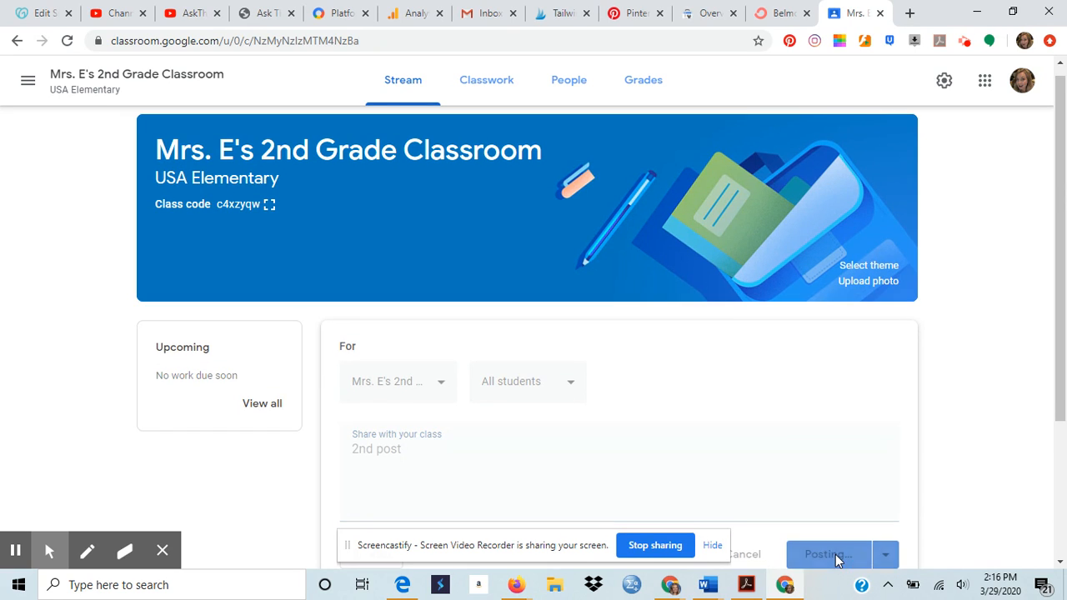
Move the announcement about reviewing fractions to the top of the class stream.
left_click_drag(1063, 171, 1064, 317)
left_click(844, 452)
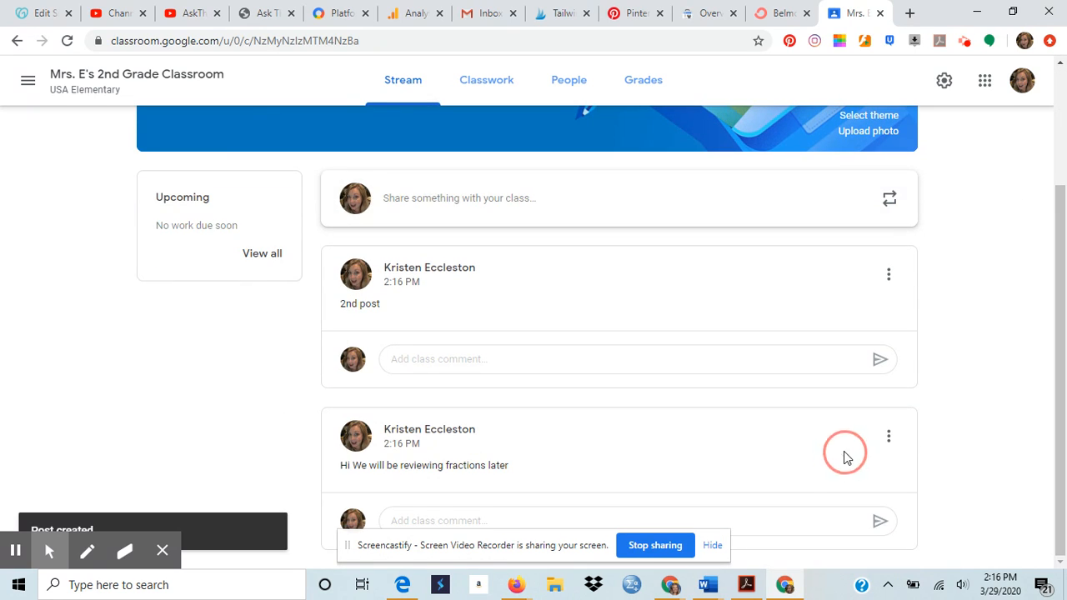
left_click(887, 437)
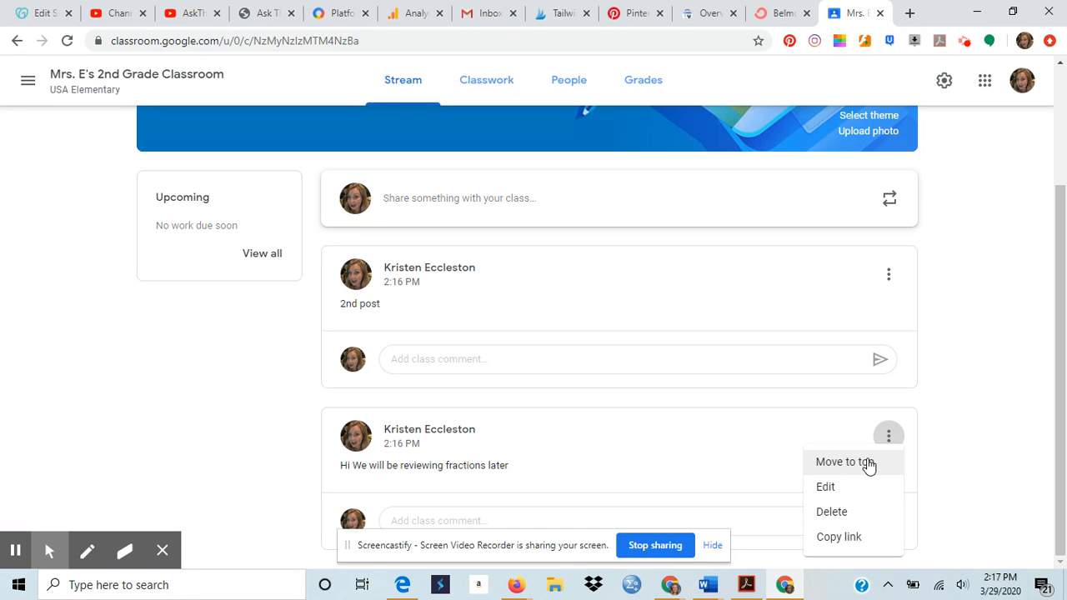
left_click(868, 463)
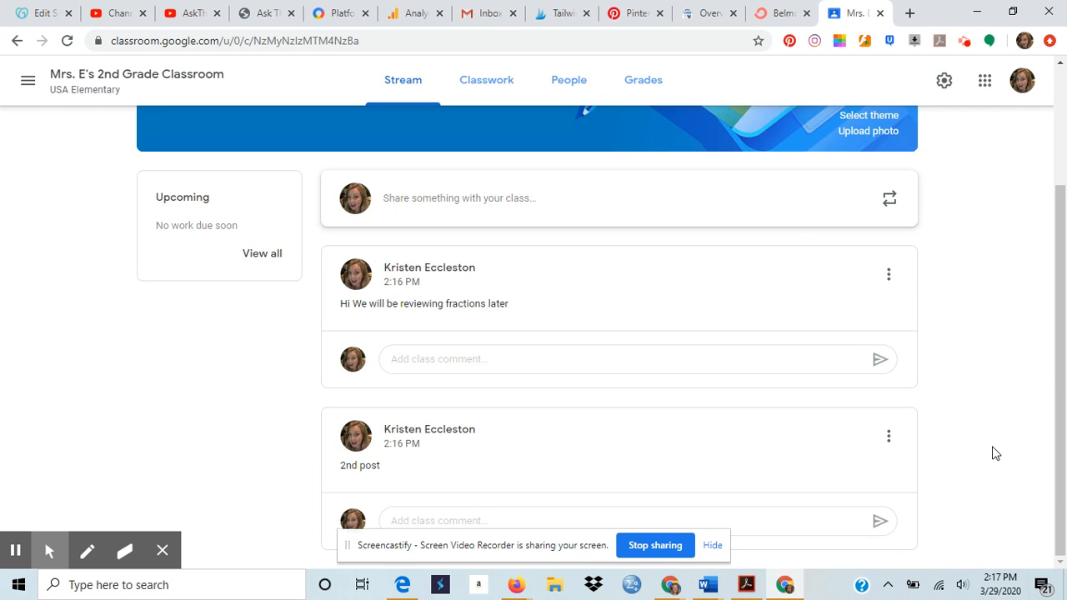
Add a topic named "Math" to the class's classwork.
left_click(476, 89)
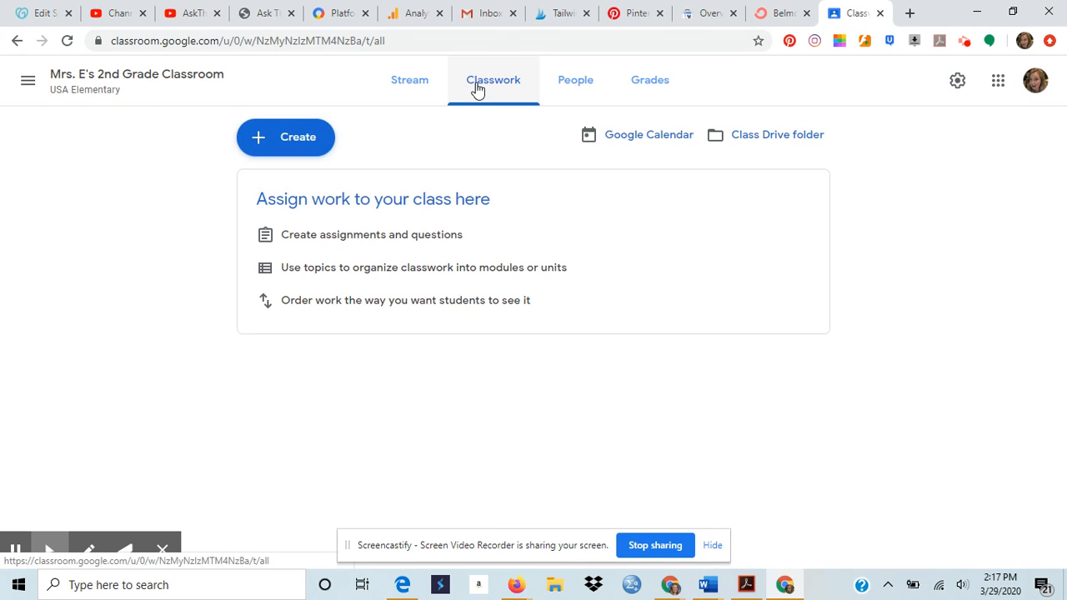
left_click(298, 141)
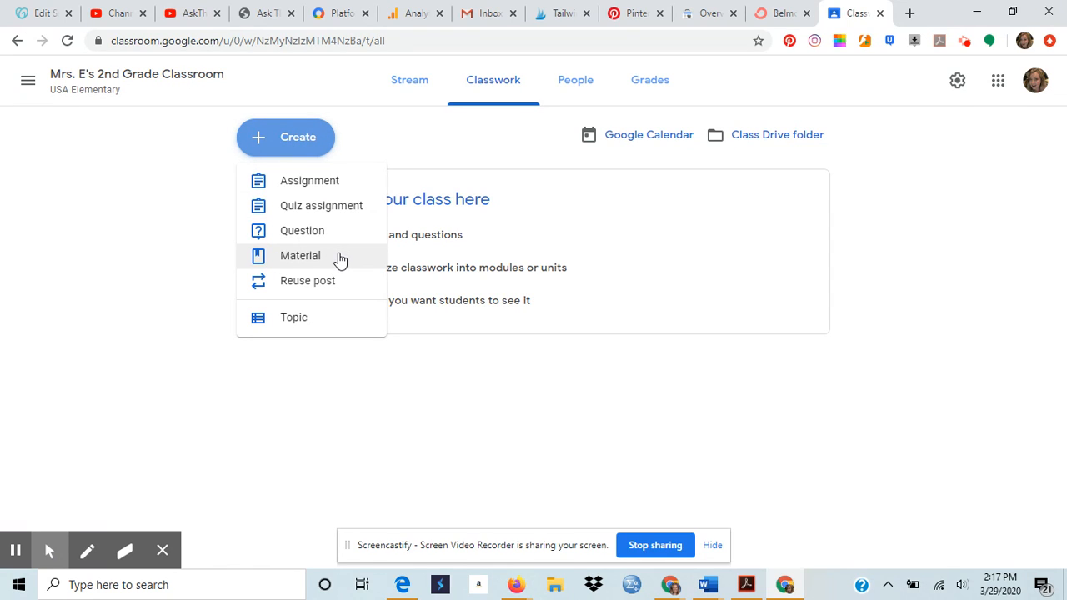
left_click(328, 324)
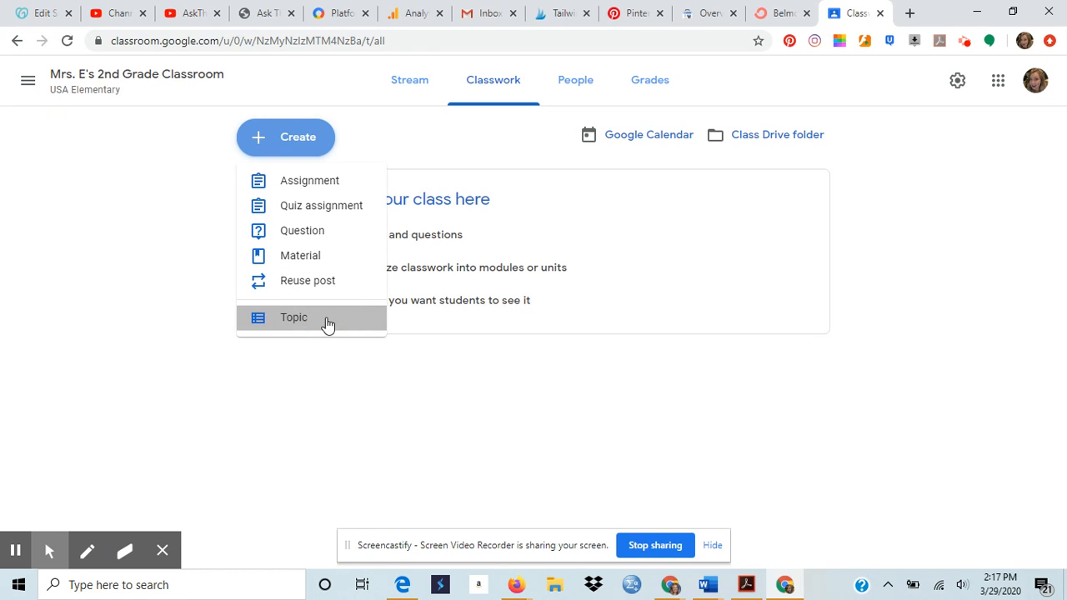
type("Math")
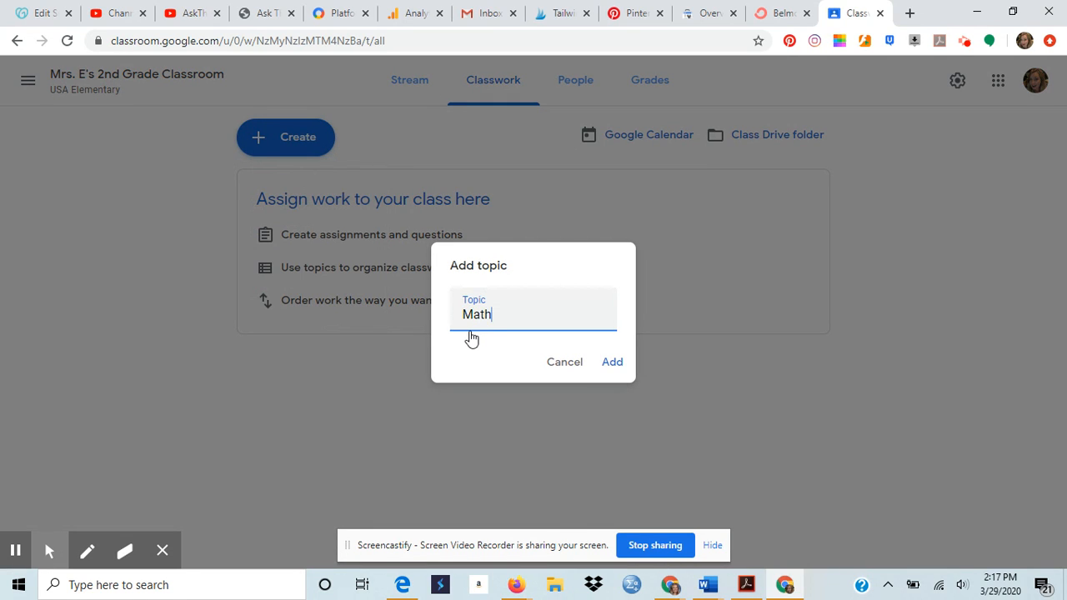
left_click(611, 362)
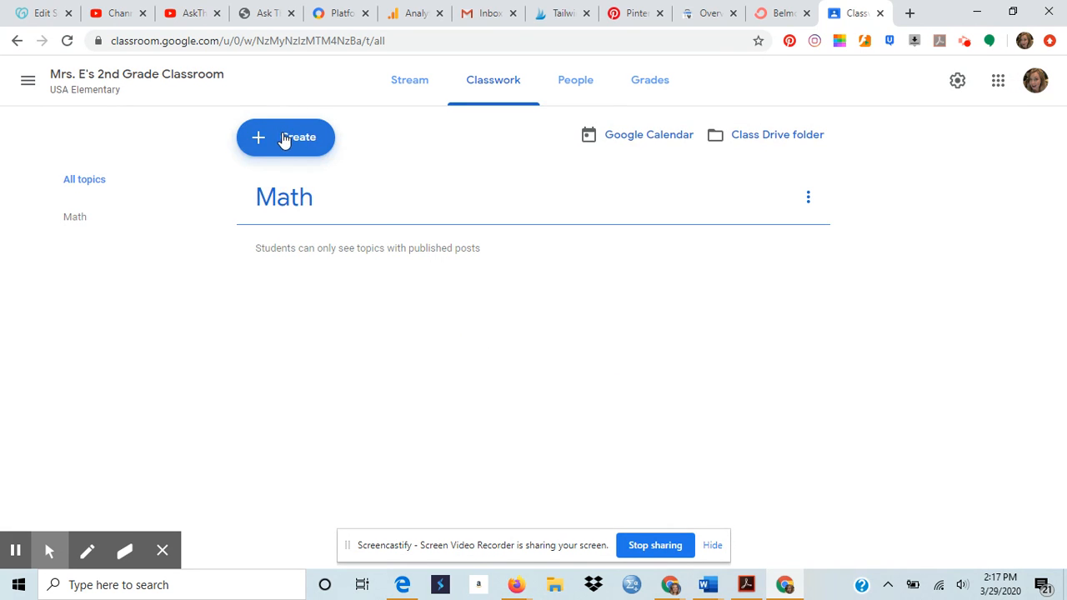
Add a second classwork topic named "Reading" and dismiss the drag-and-drop tip.
left_click(284, 138)
left_click(291, 325)
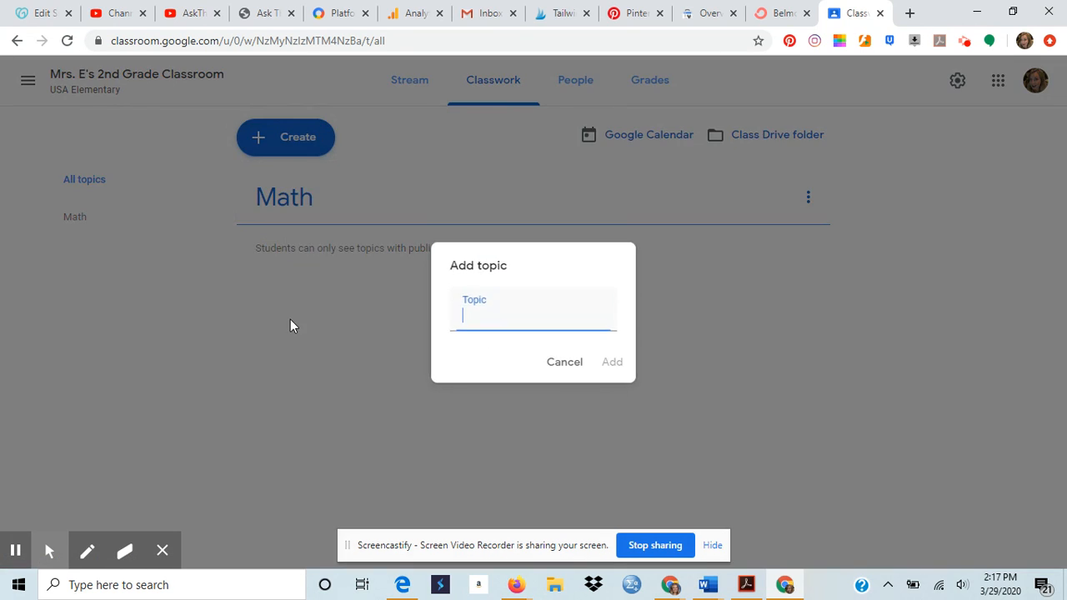
type("Reading")
left_click(612, 359)
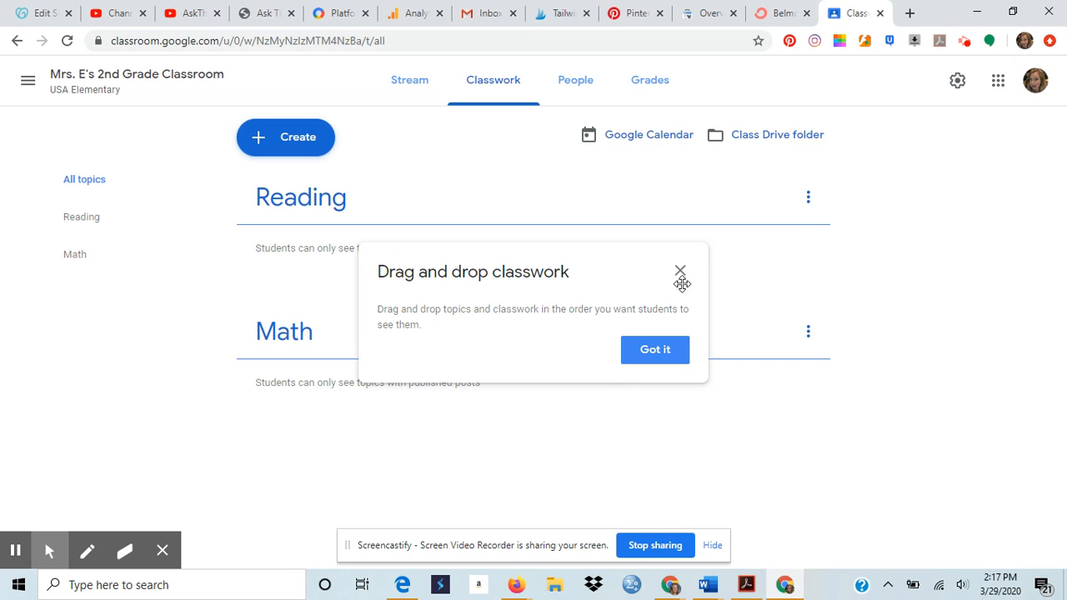
left_click(682, 276)
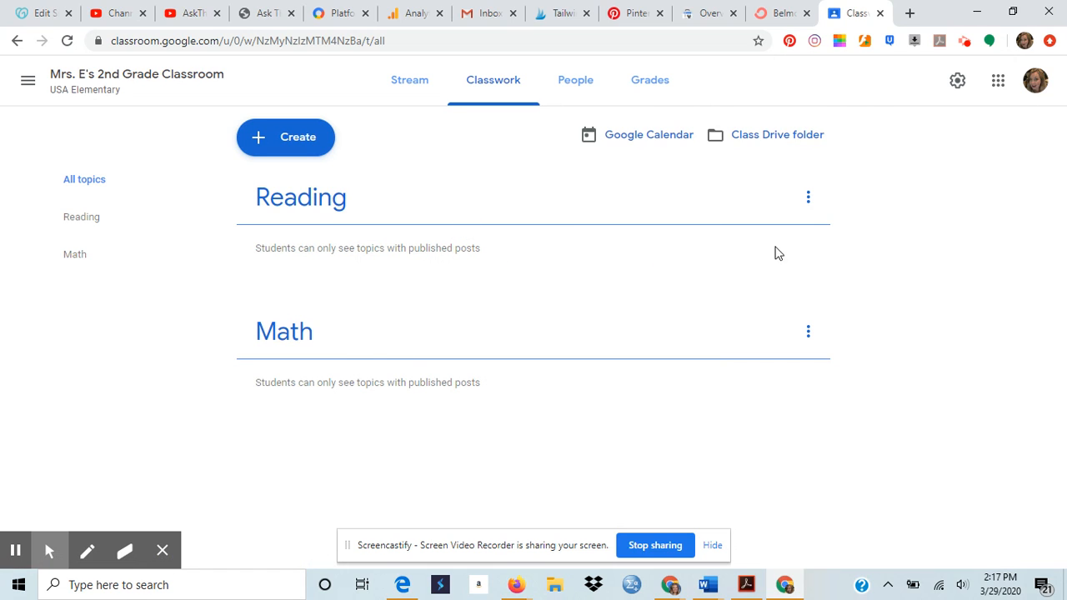
left_click(807, 198)
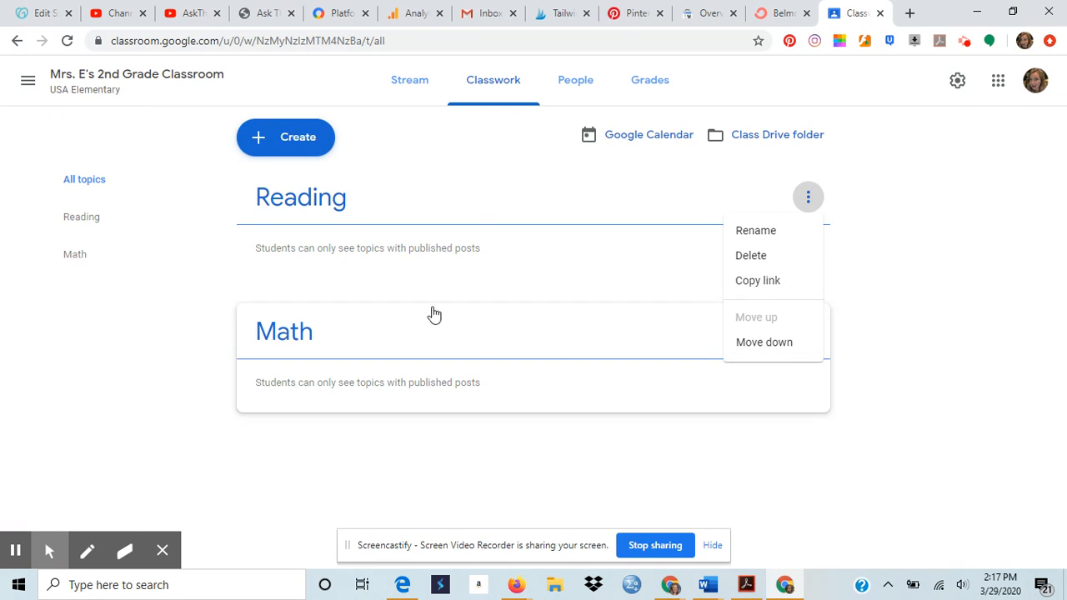
left_click(507, 313)
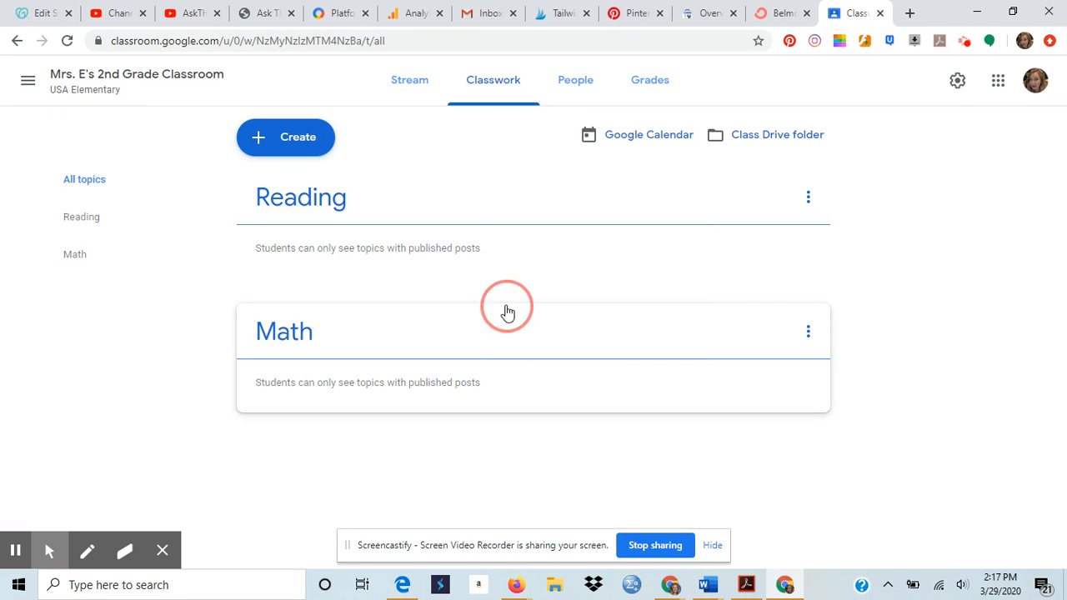
Start a new classwork assignment, dismiss the materials tip and look over the options for attaching materials.
left_click(274, 140)
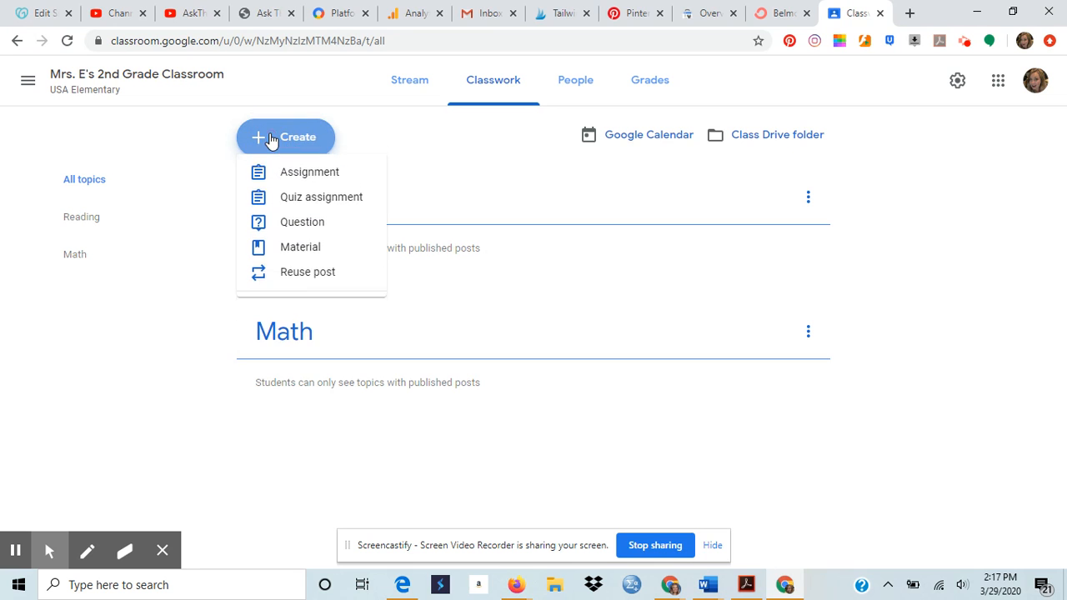
left_click(318, 180)
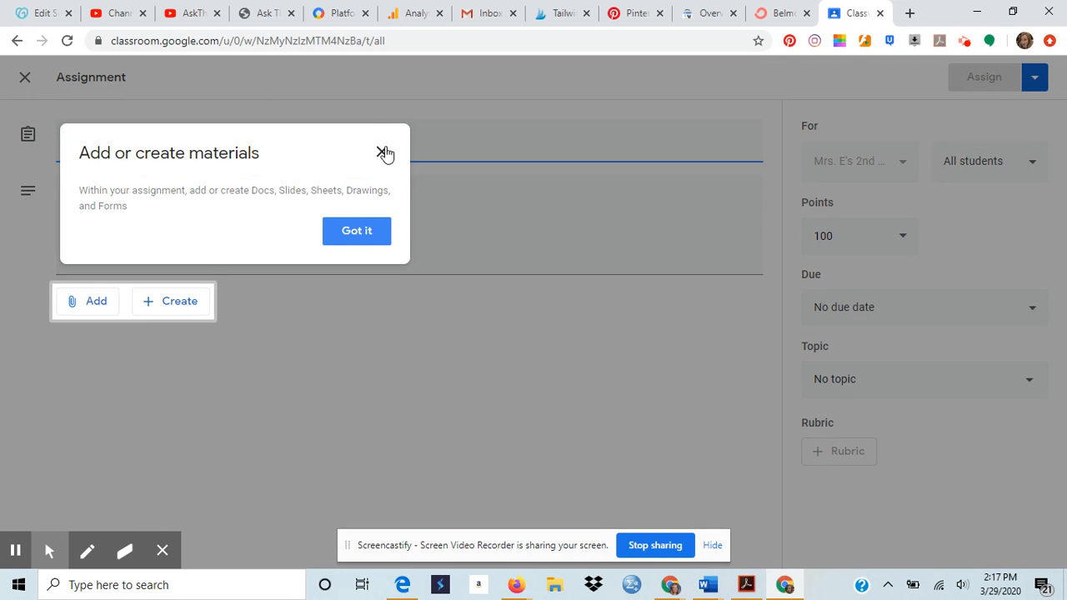
left_click(383, 151)
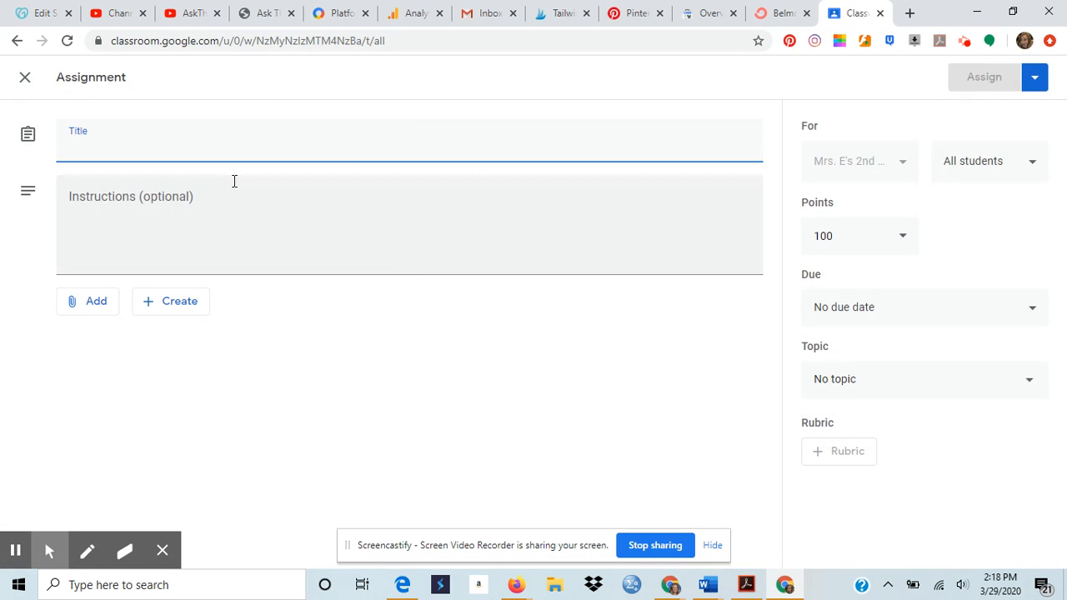
left_click(100, 310)
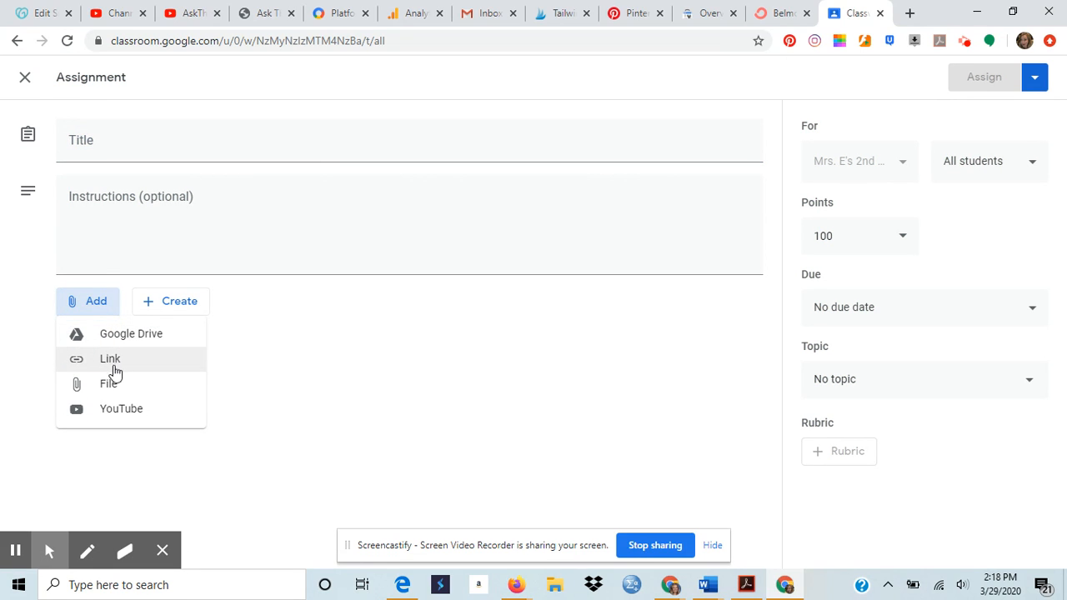
left_click(338, 362)
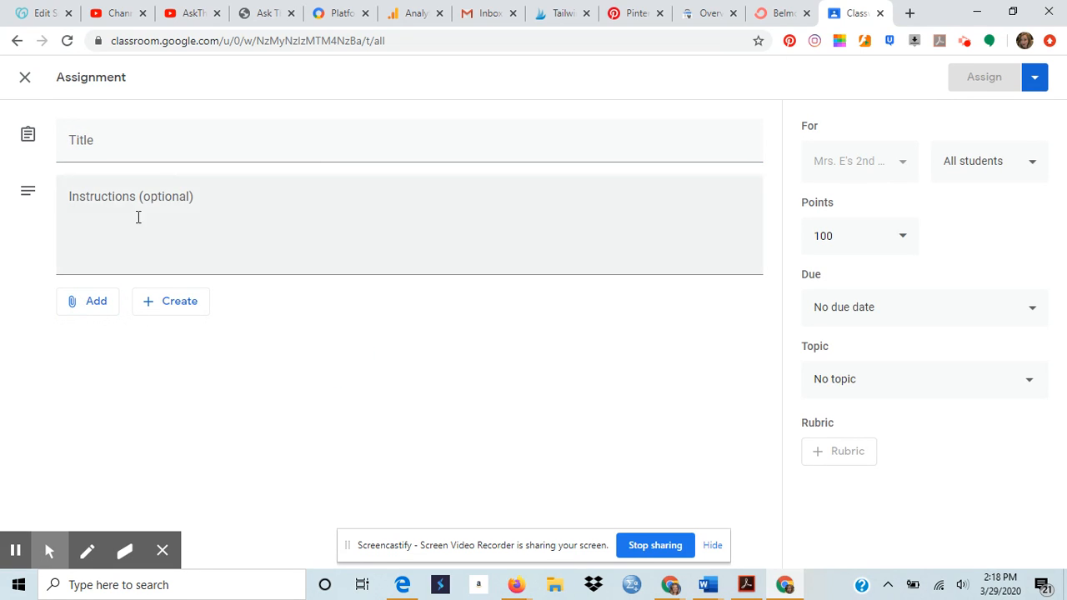
Title the assignment "Brown Bear" and enter the instructions "Cut out and paste" and "View video", separated by a blank line.
left_click(217, 142)
type("Fr")
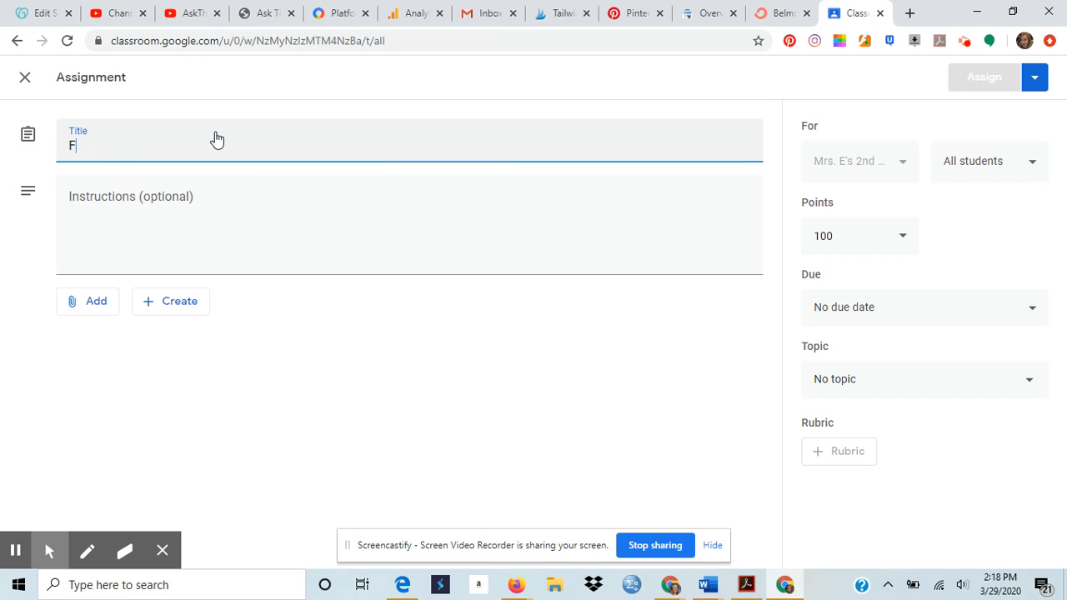
key("BackSpace")
key("BackSpace")
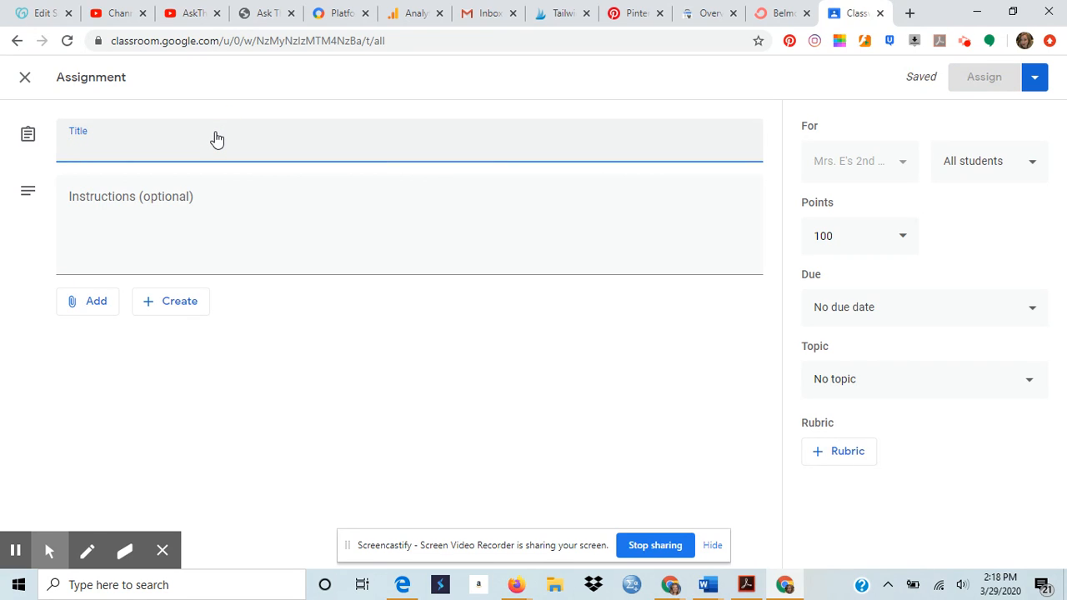
type("Brown Bear")
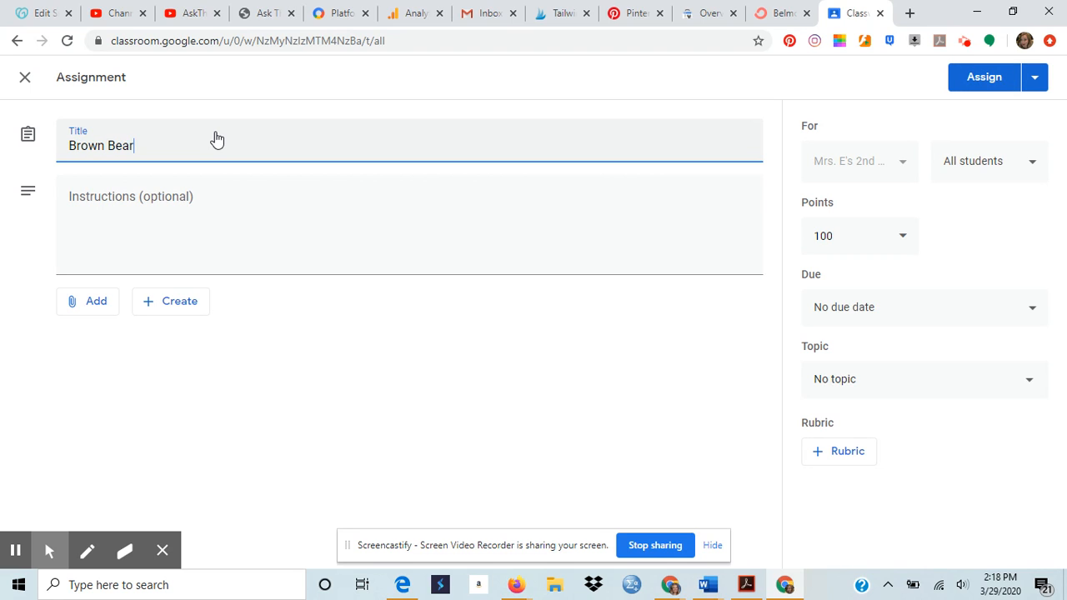
left_click(238, 202)
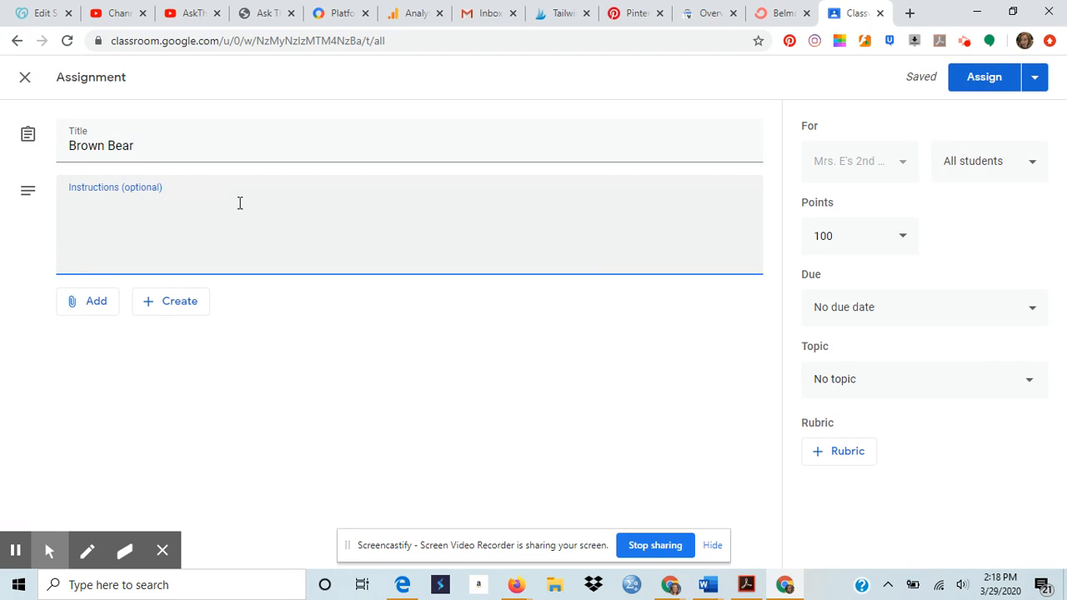
type("Cut out and paste")
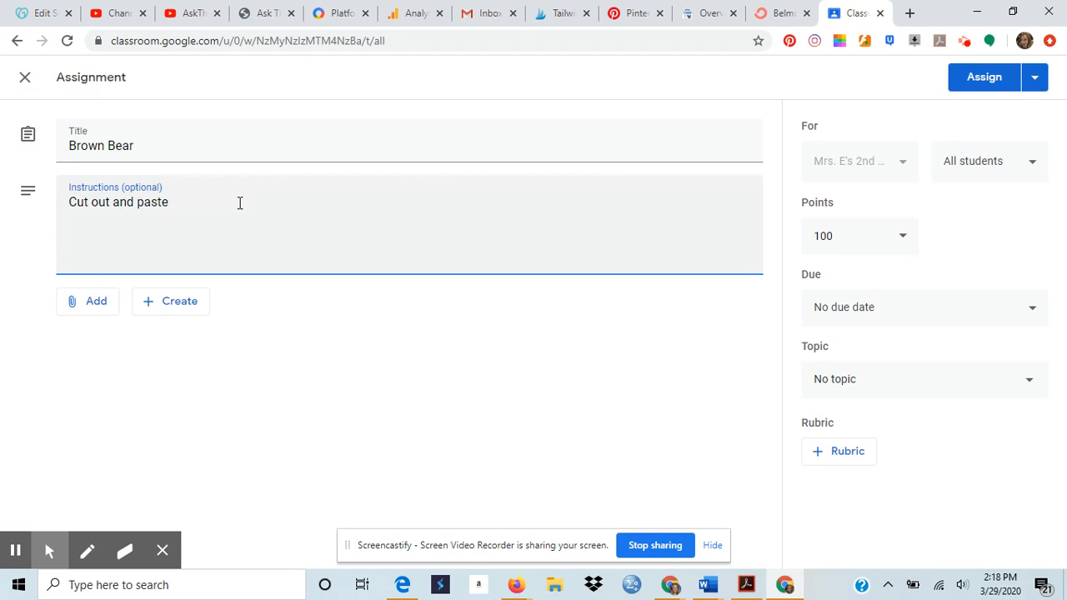
key("Return")
key("Return")
type("View video")
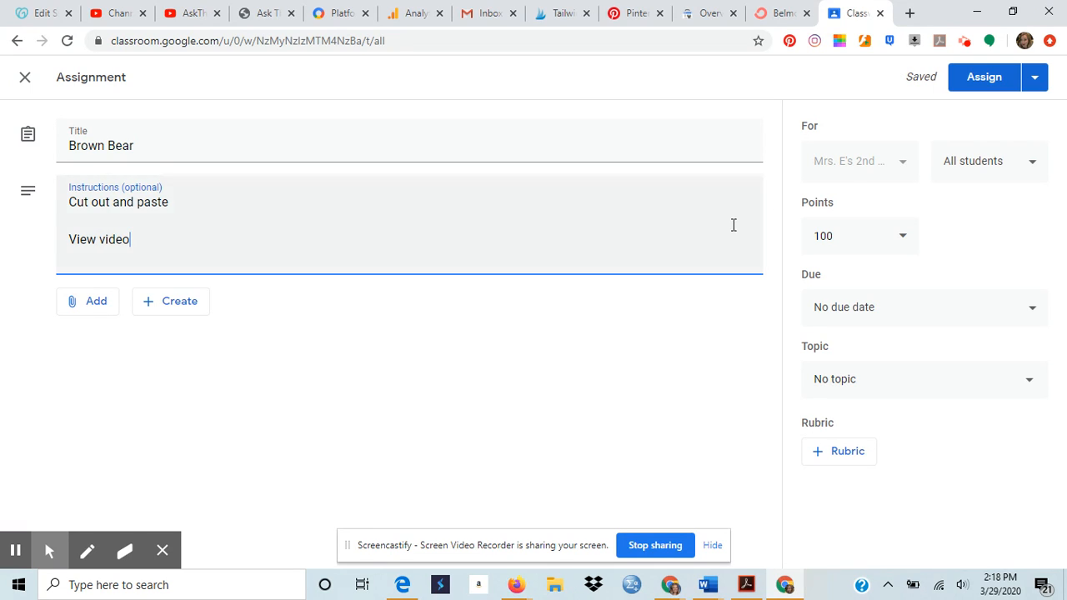
Set the Brown Bear assignment's points to 5 and its due date to Mar 31, 2020.
left_click(903, 239)
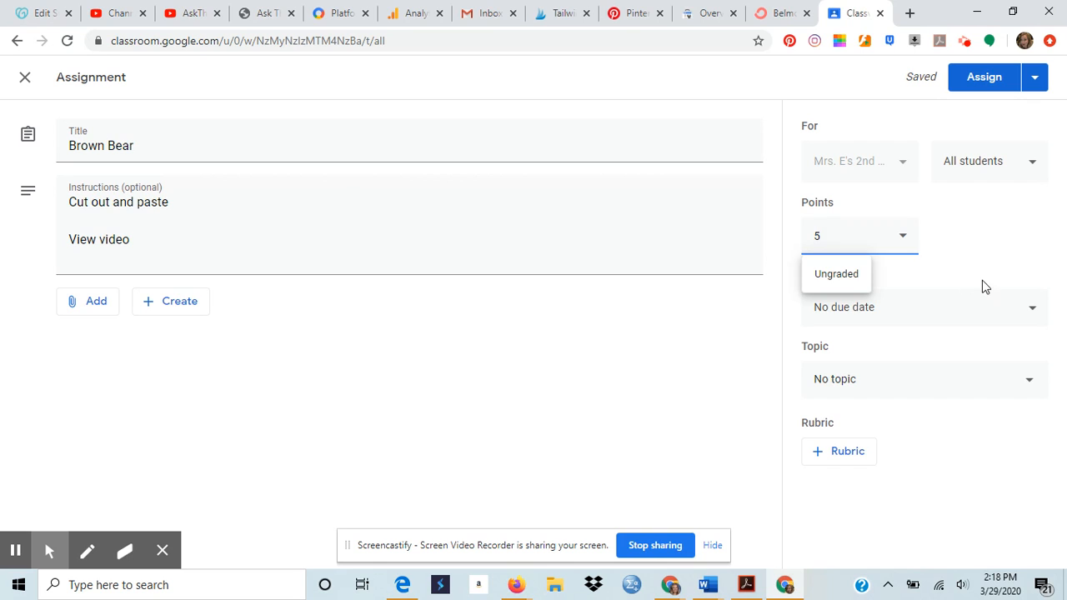
left_click(1000, 310)
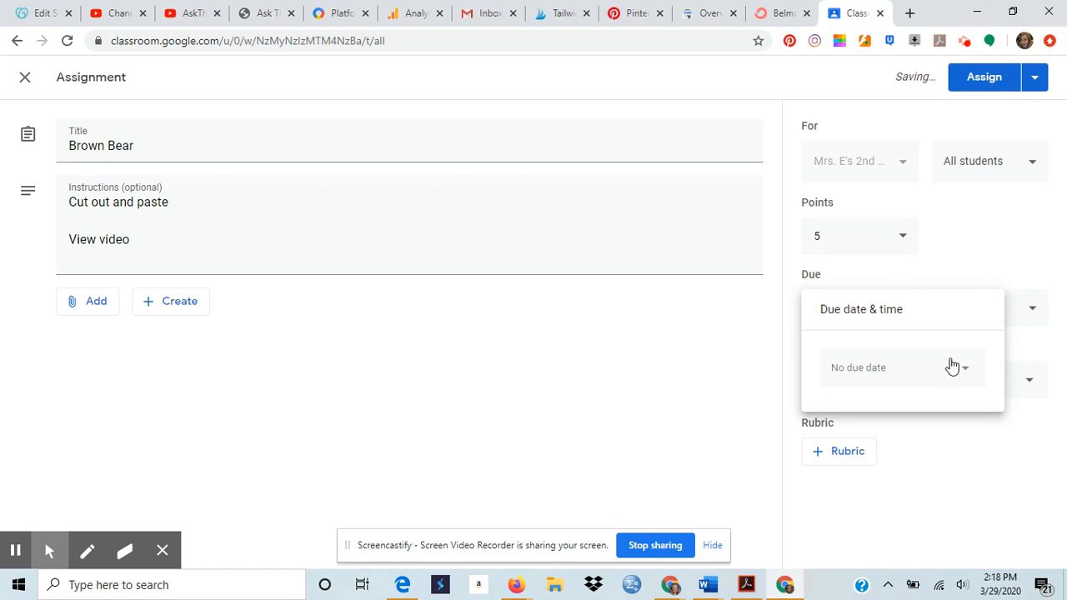
left_click(960, 377)
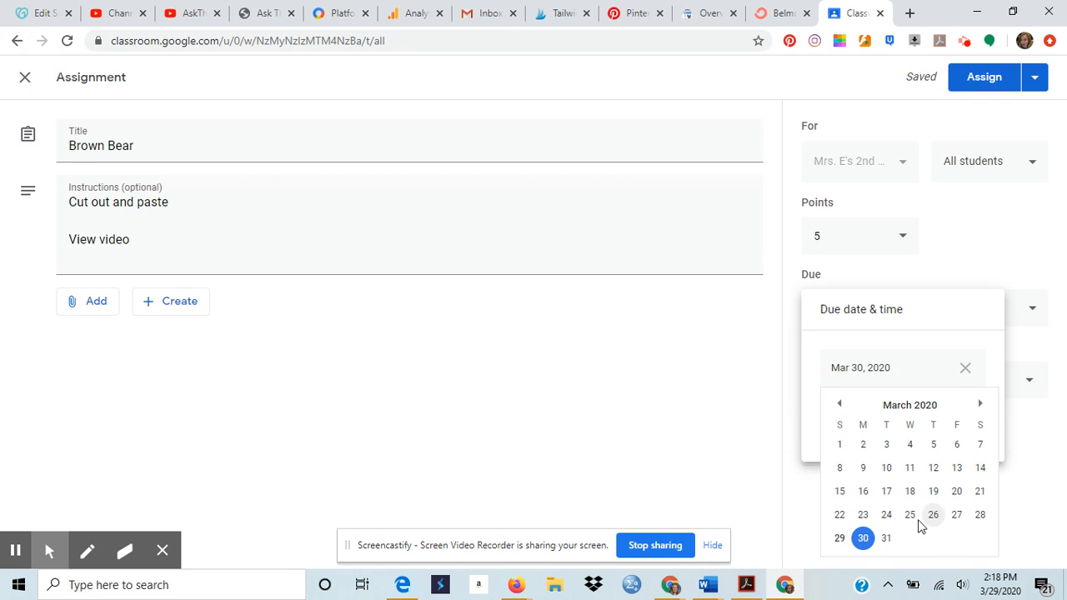
left_click(886, 537)
left_click(991, 205)
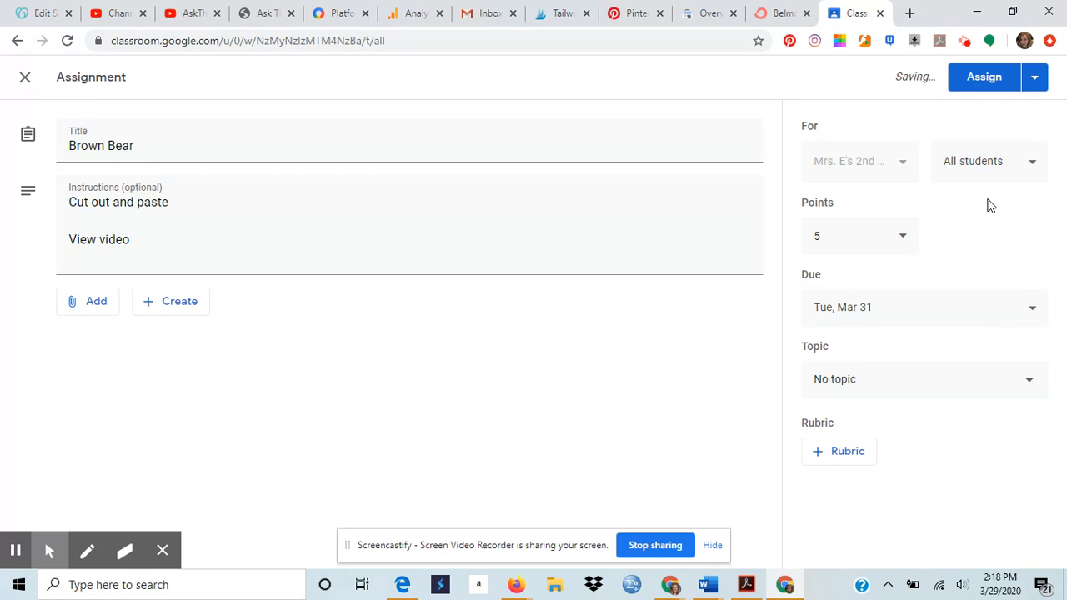
File the Brown Bear assignment under the Reading topic and assign it to all students.
left_click(983, 380)
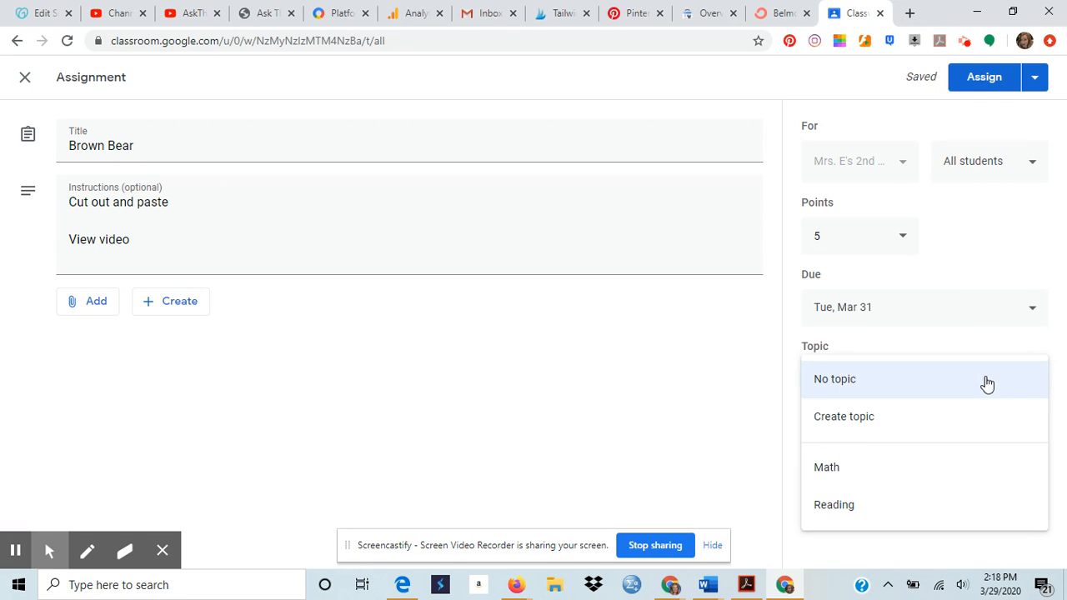
left_click(857, 517)
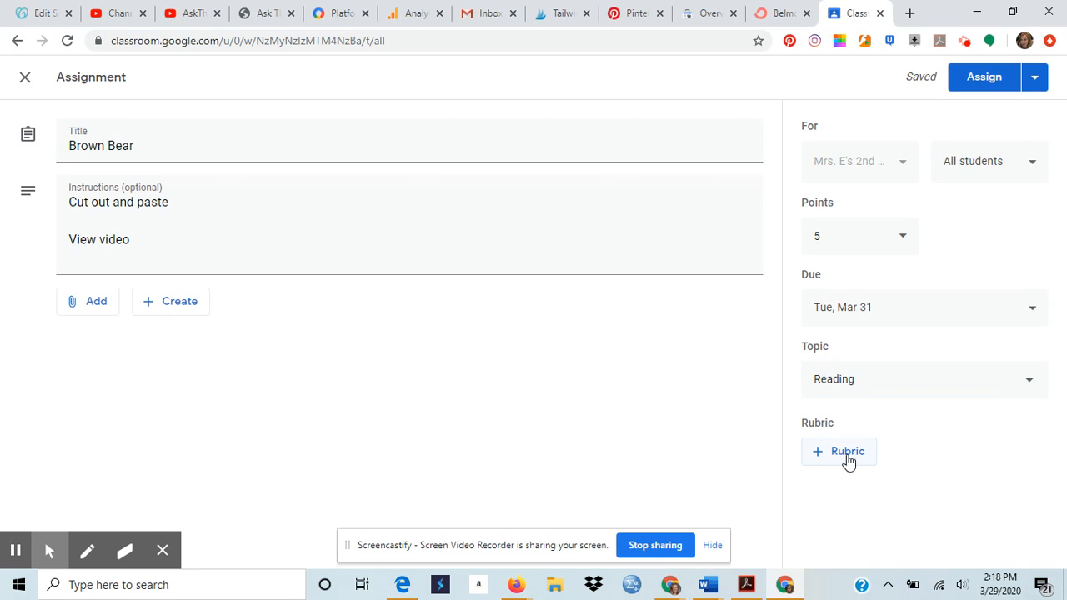
left_click(170, 307)
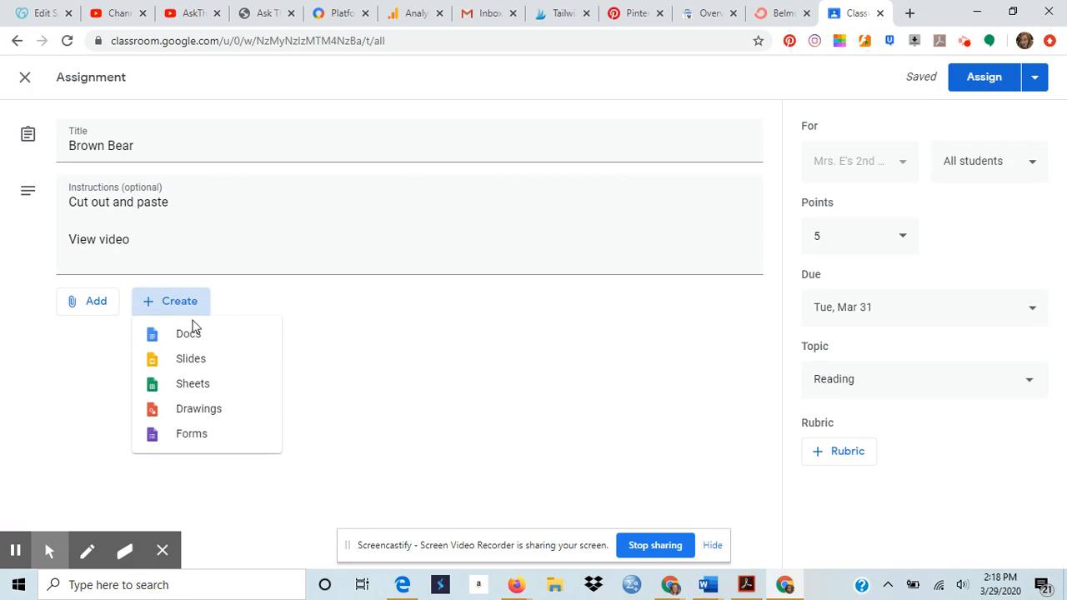
left_click(392, 357)
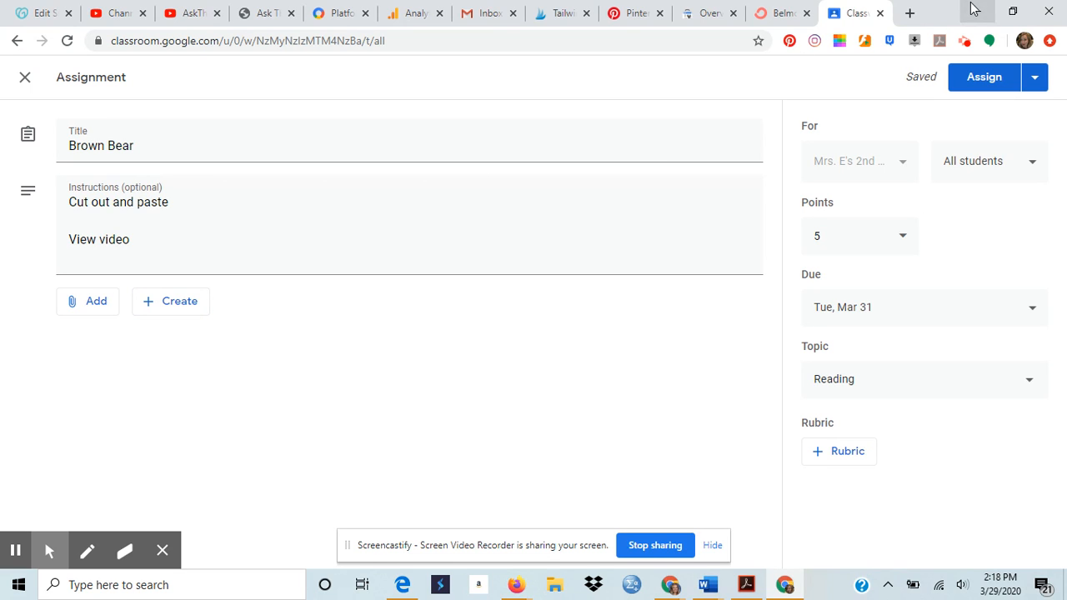
left_click(992, 80)
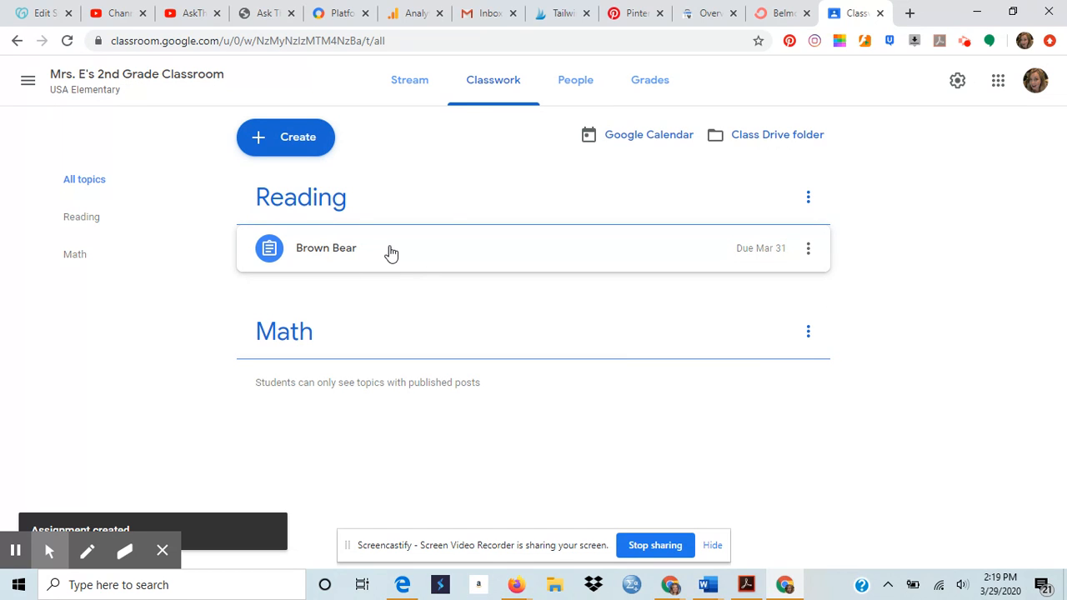
View the class's People page and its student invitation form without inviting anyone.
left_click(576, 81)
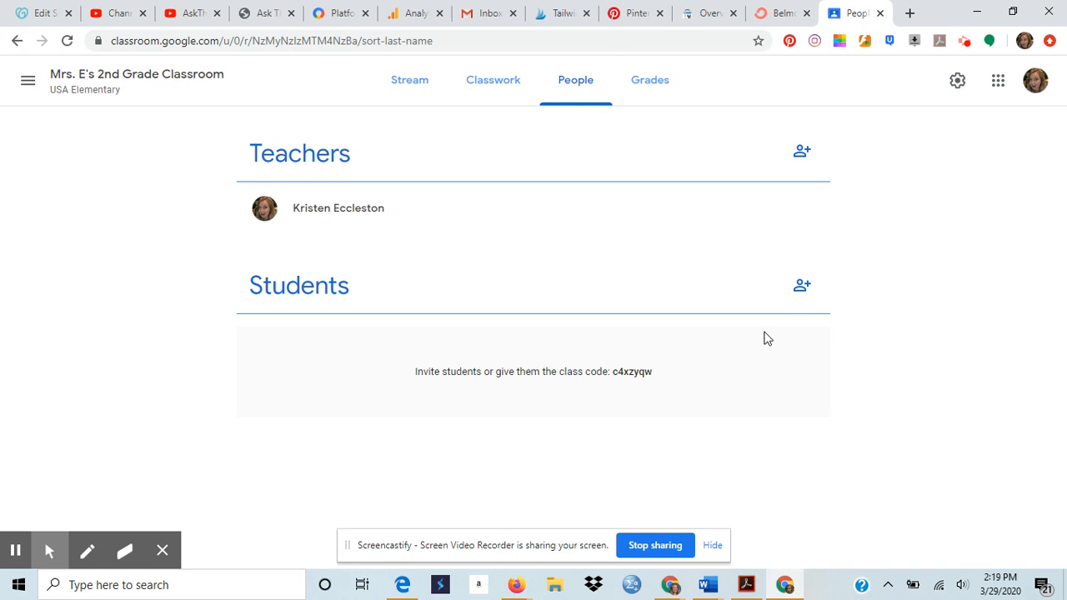
left_click(797, 294)
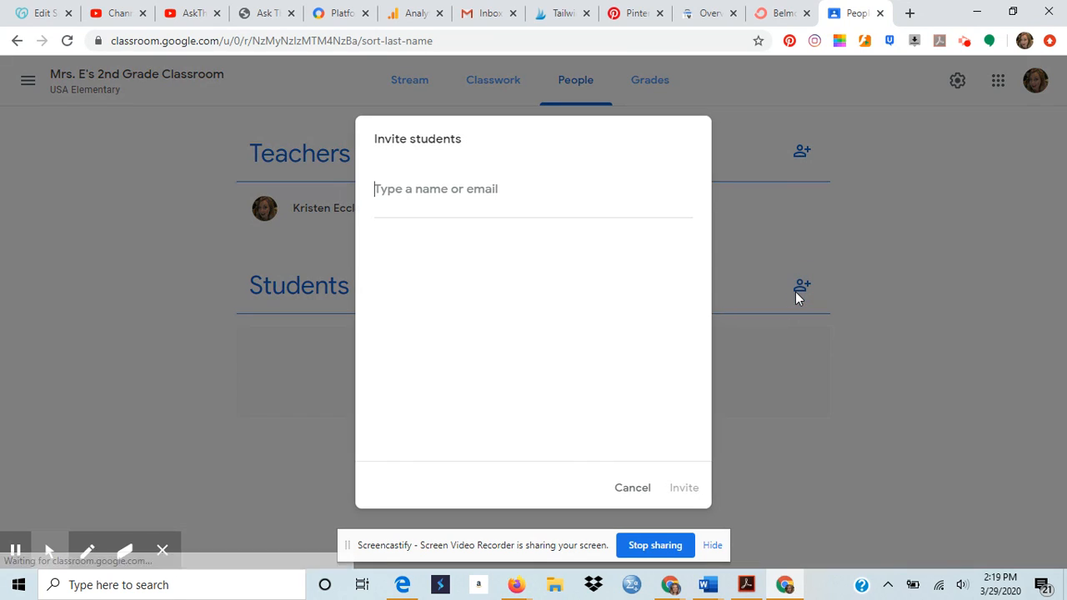
left_click(635, 493)
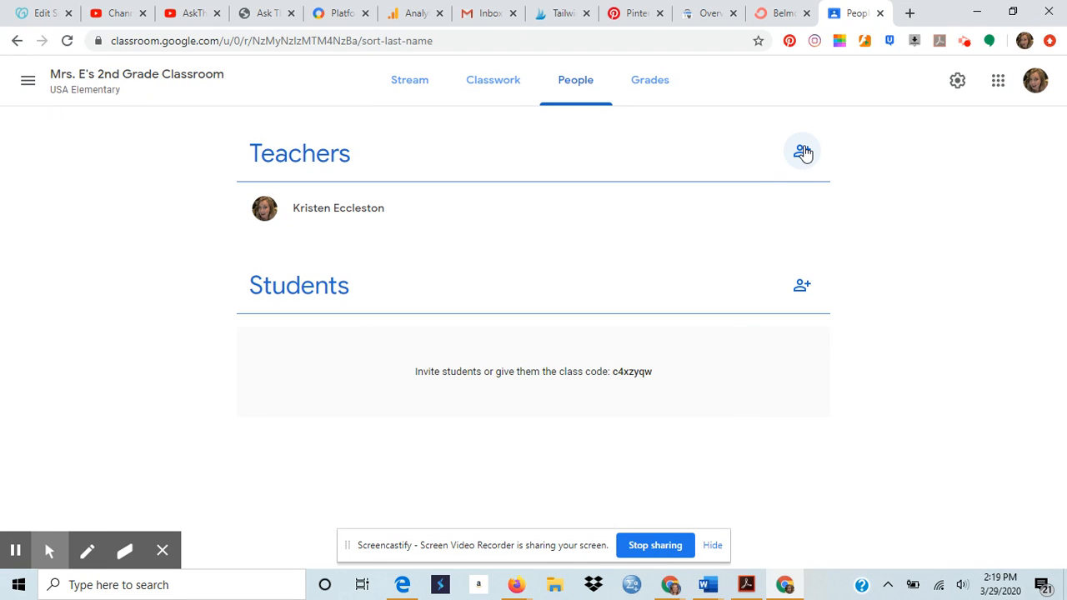
View the class's Grades page, dismiss the grading setup tips and return to the classwork.
left_click(657, 90)
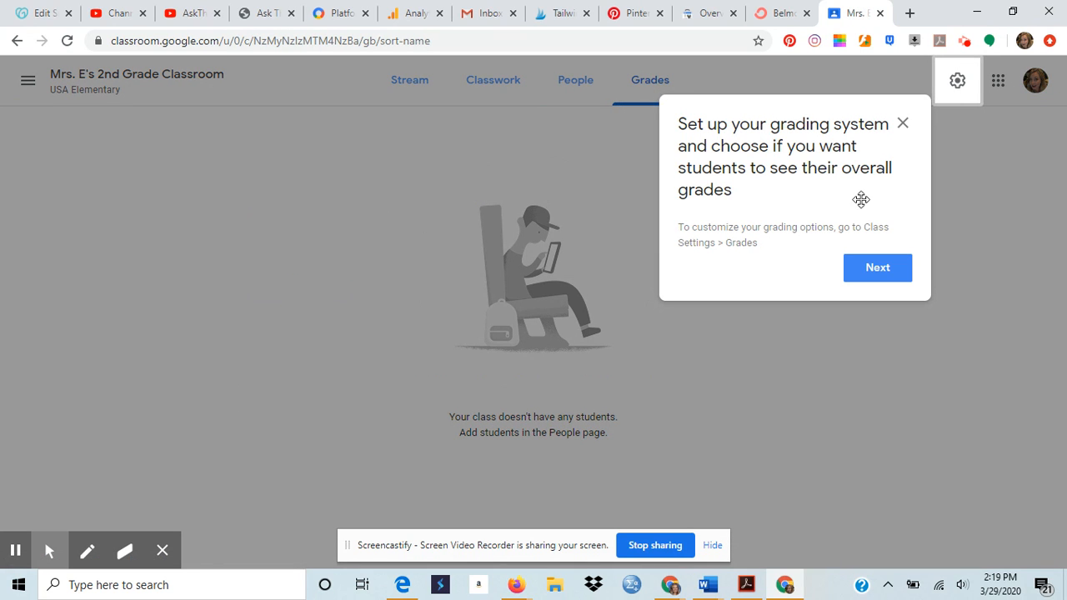
left_click(879, 270)
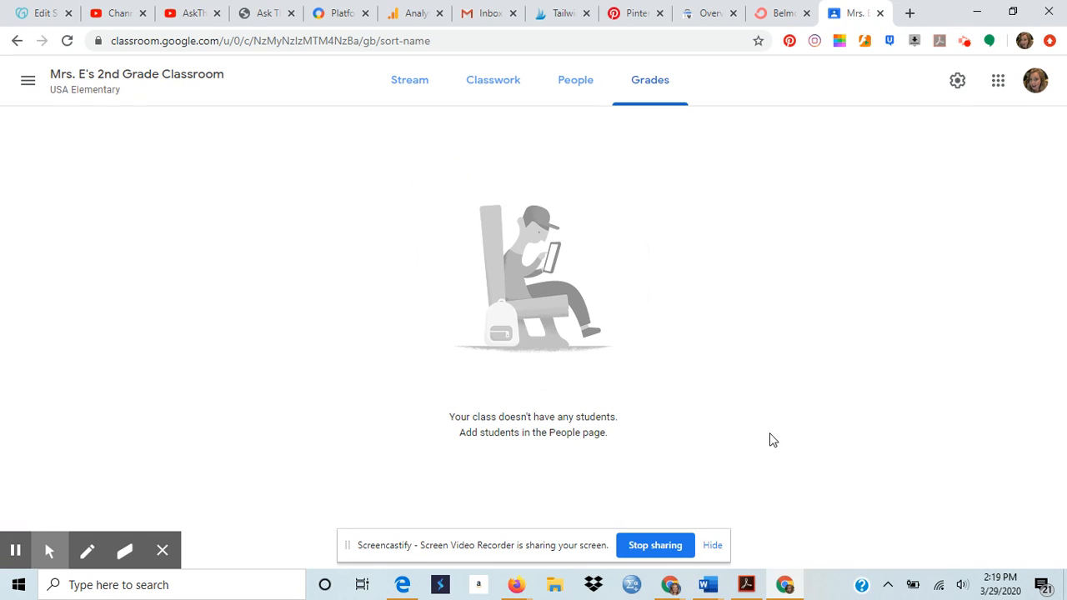
left_click(588, 82)
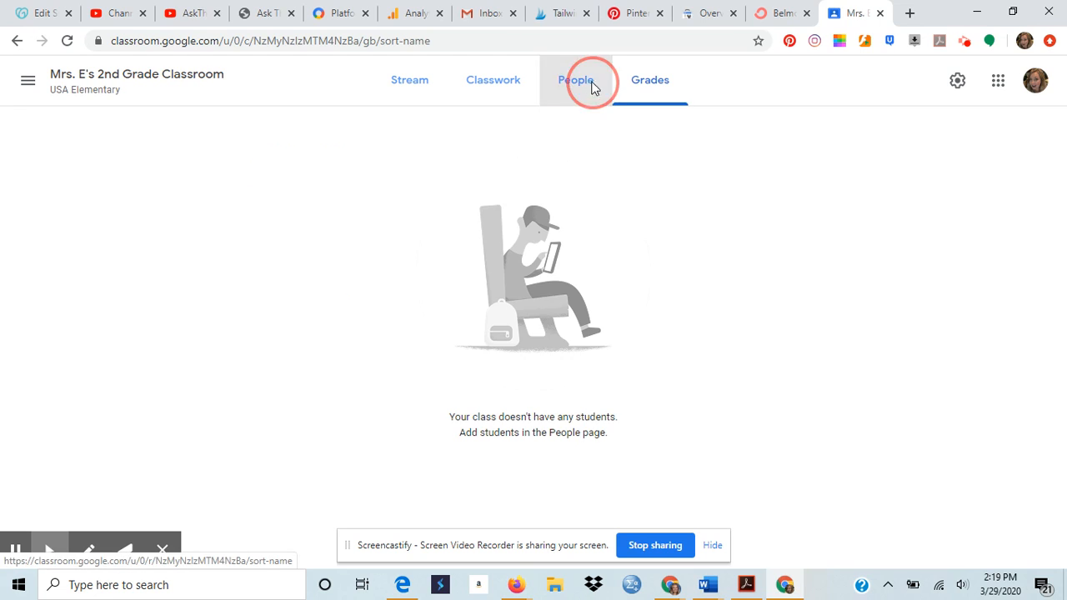
left_click(515, 92)
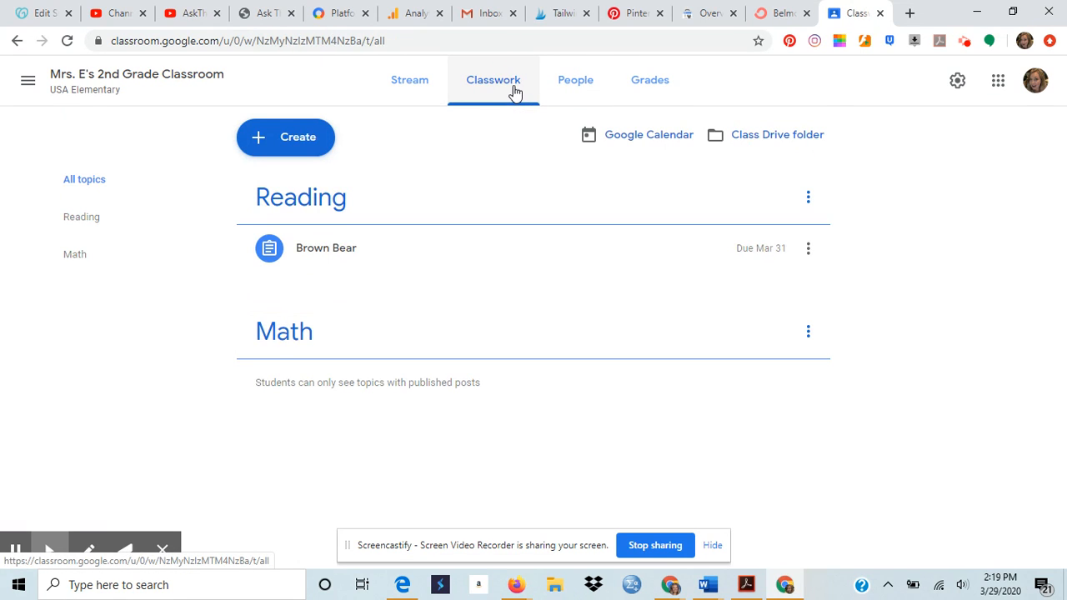
View the class's Google Drive folder and Google Calendar, returning to the classwork page after each.
left_click(787, 146)
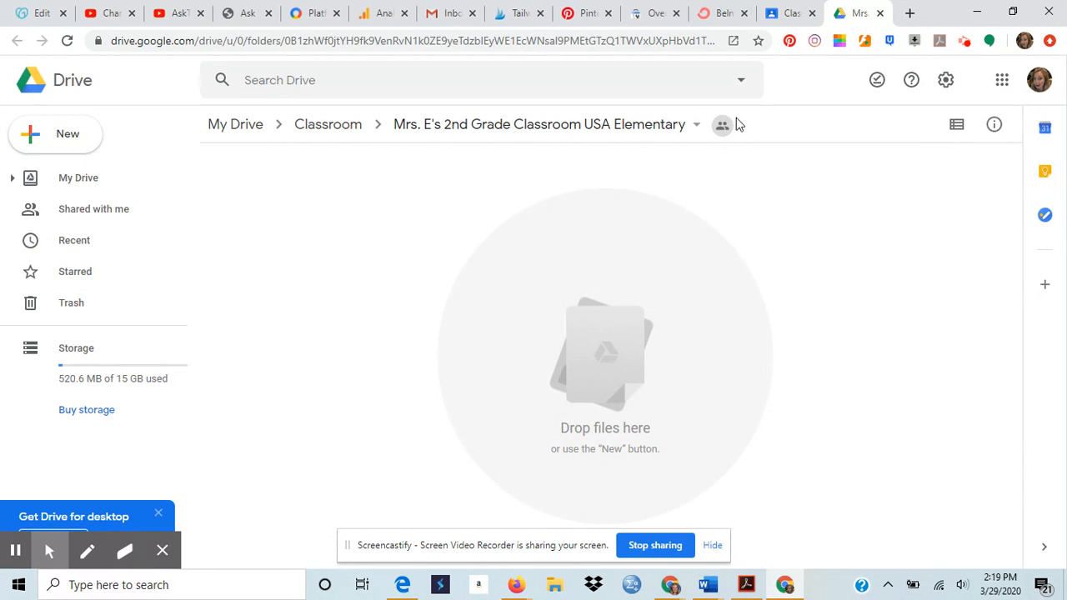
left_click(790, 13)
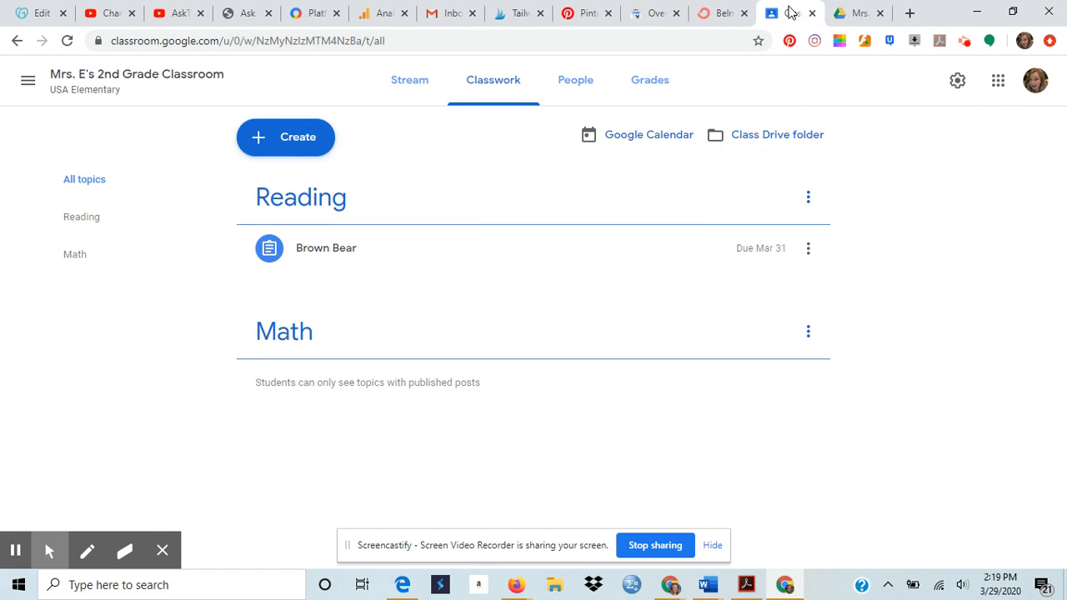
left_click(629, 144)
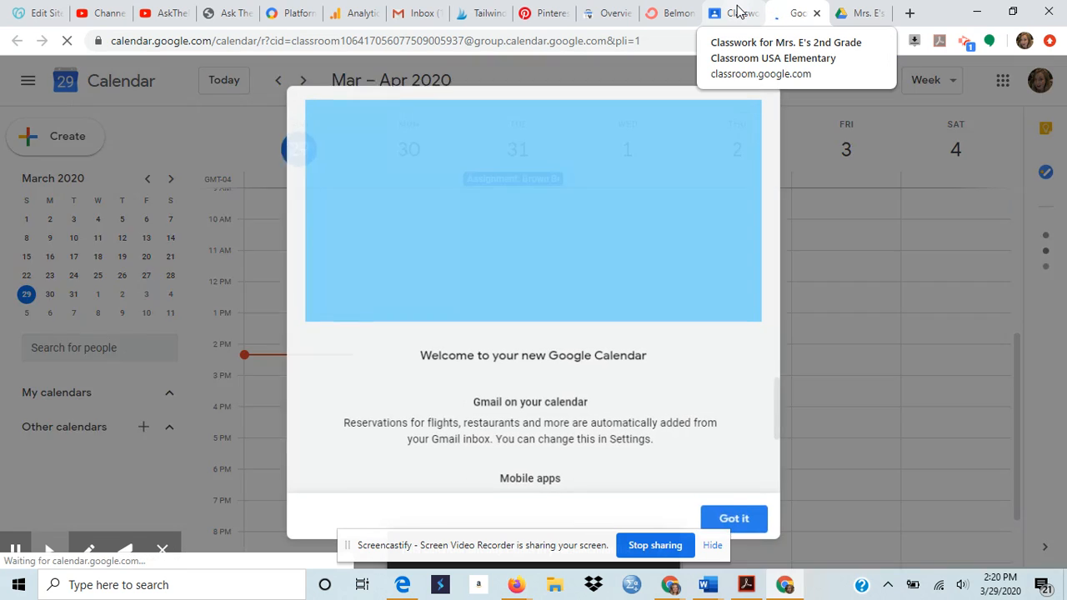
left_click(737, 13)
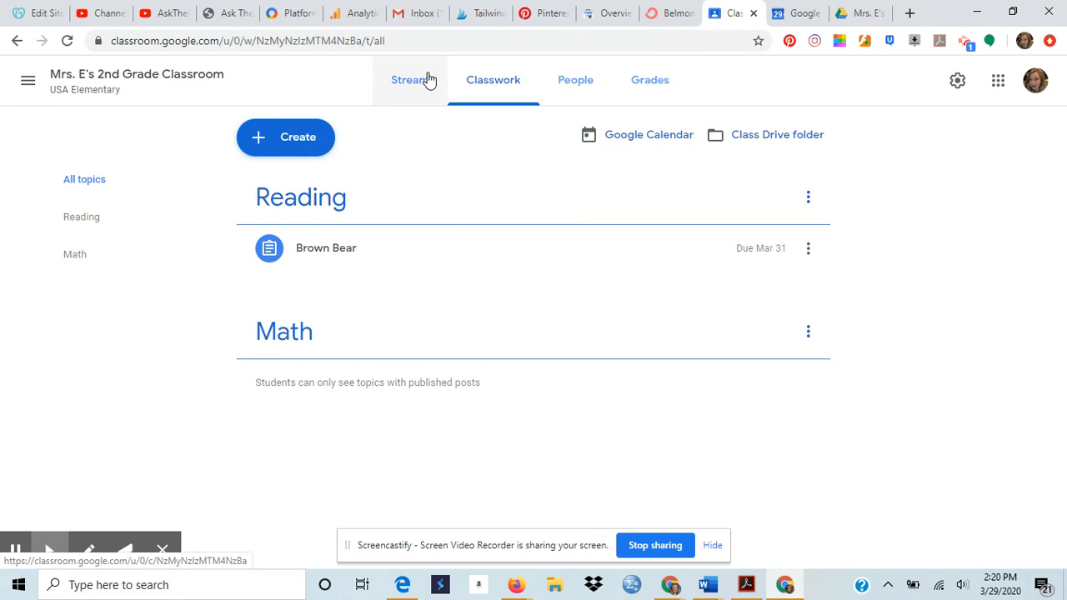
Check the teacher to-do list's work to review and reviewed work, and return to the overview of classes.
left_click(25, 80)
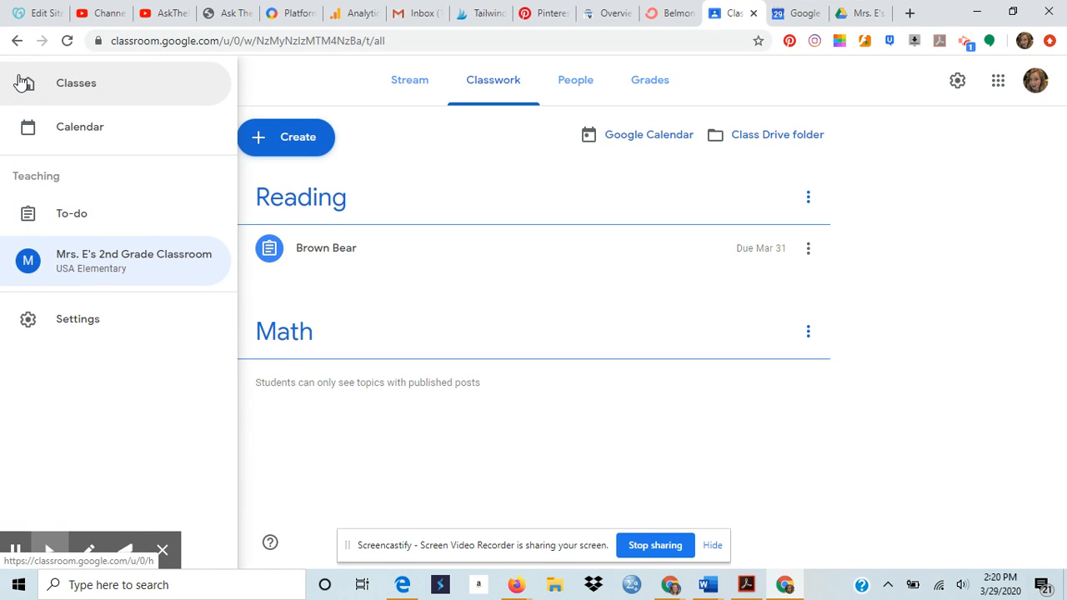
left_click(116, 217)
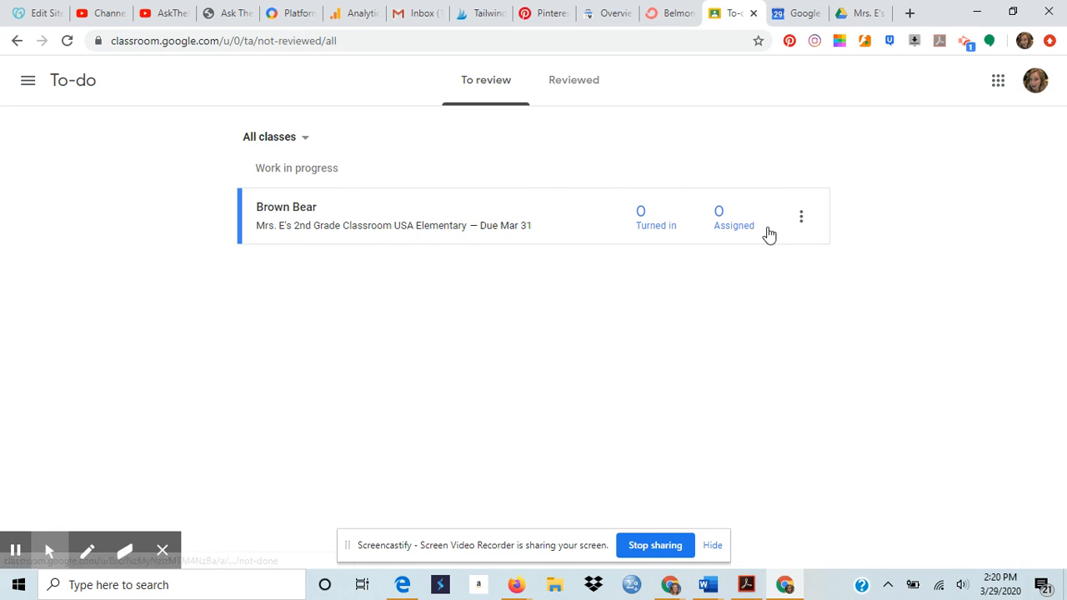
left_click(802, 224)
left_click(802, 223)
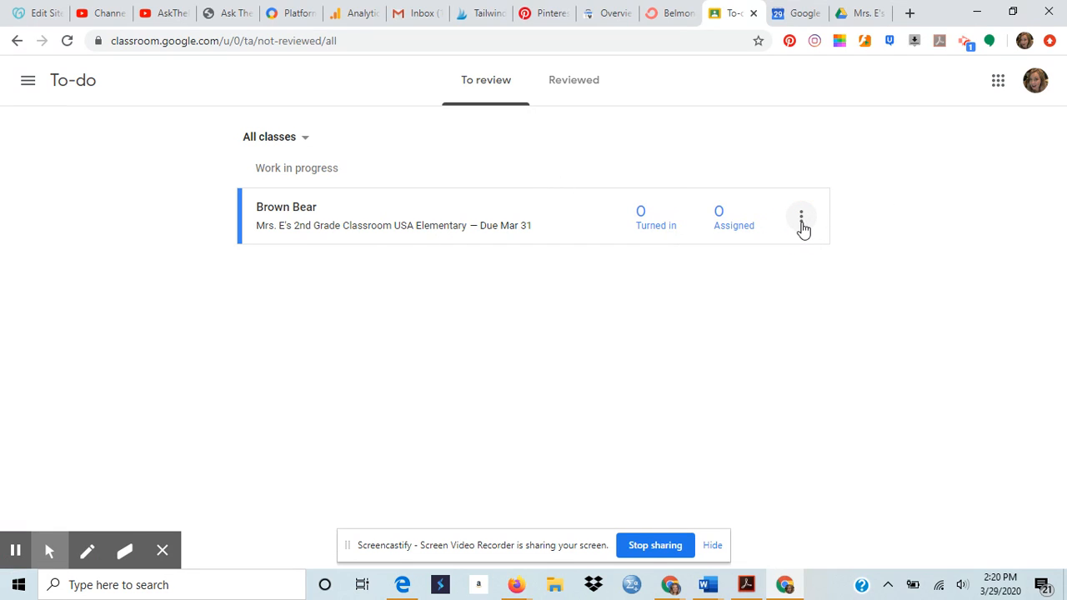
left_click(598, 80)
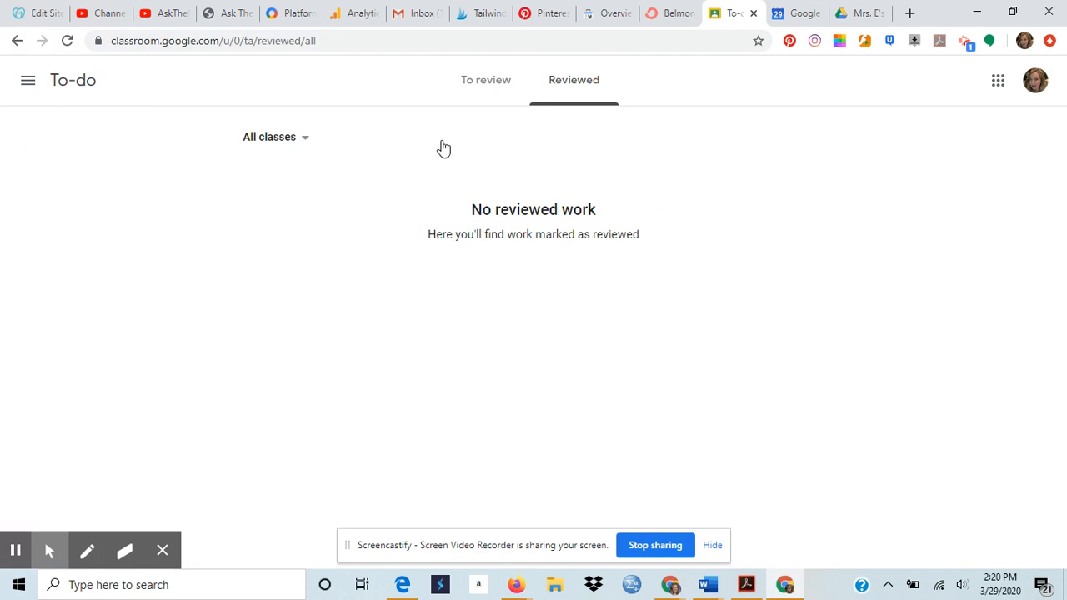
left_click(30, 86)
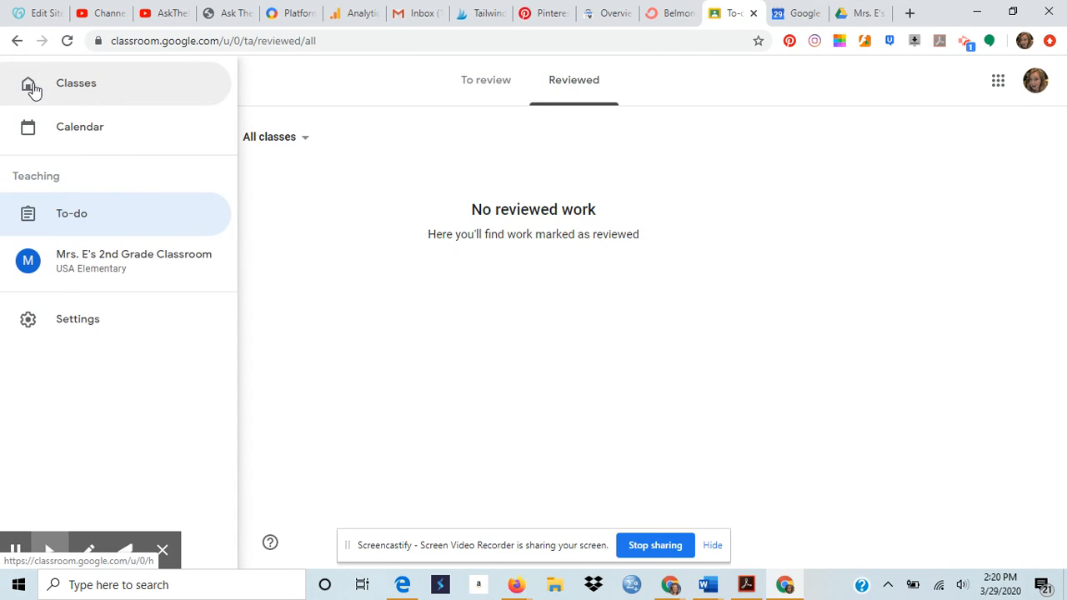
left_click(131, 102)
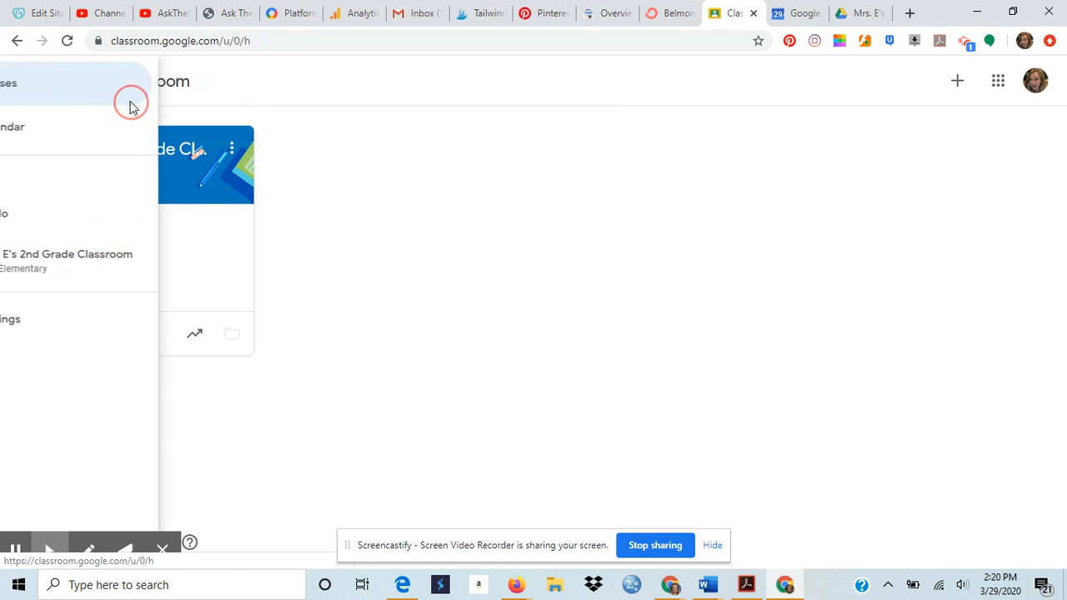